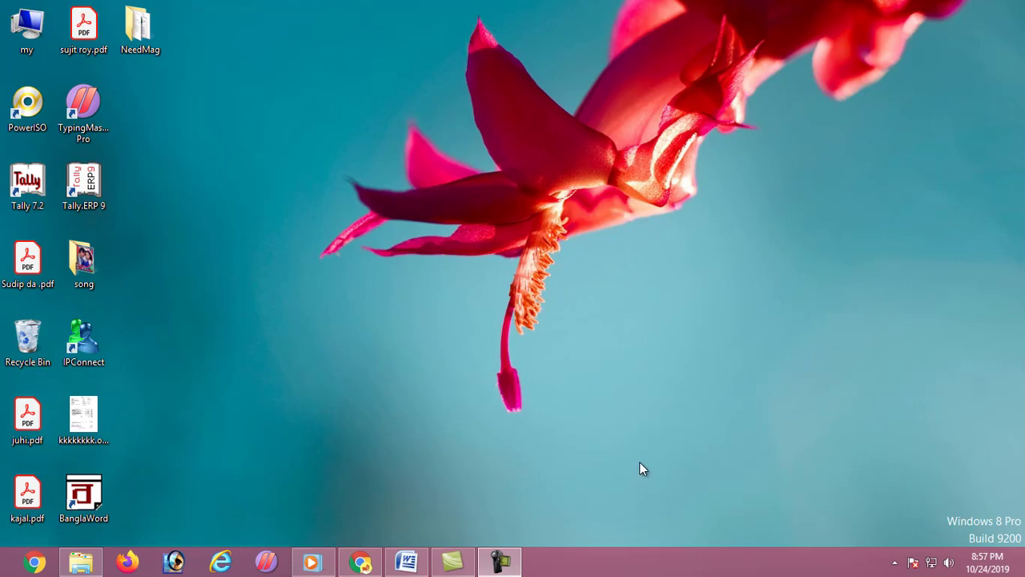
- Launch Microsoft Word from the taskbar to get a blank Document1
mouse_move(453, 562)
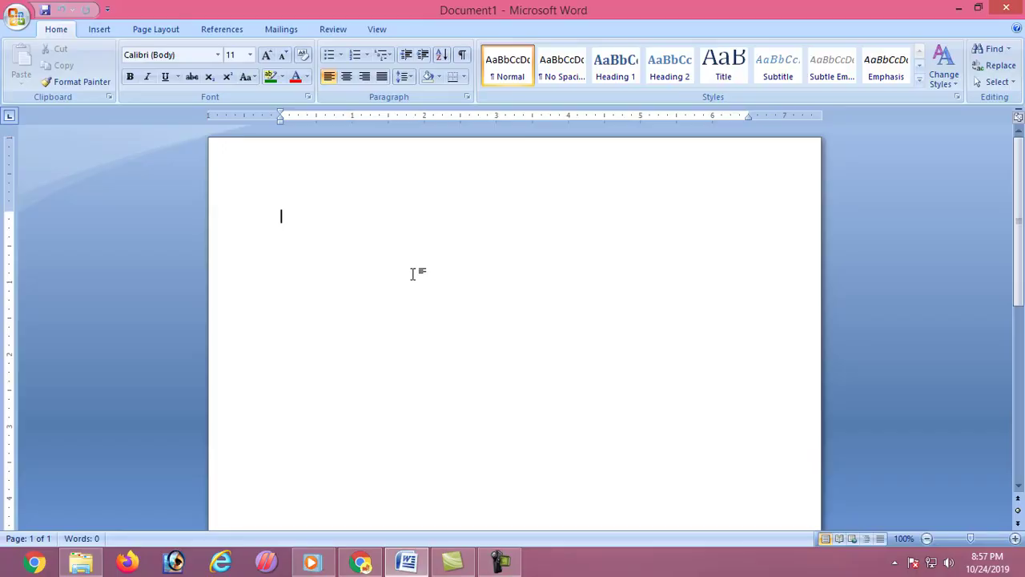
- Insert a 1x1 table, resize it into a square box and move it toward the page centre
click(99, 29)
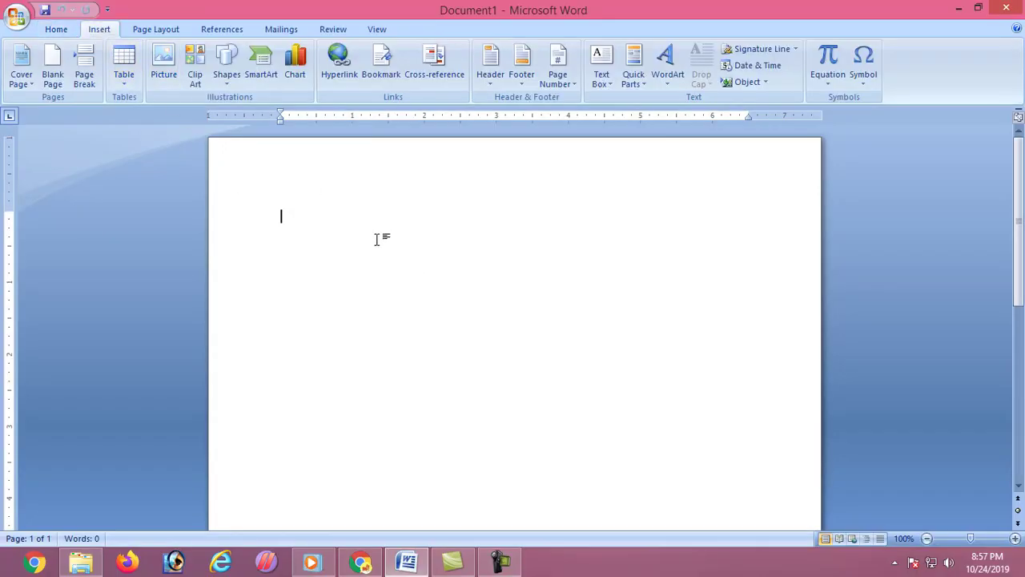
click(125, 76)
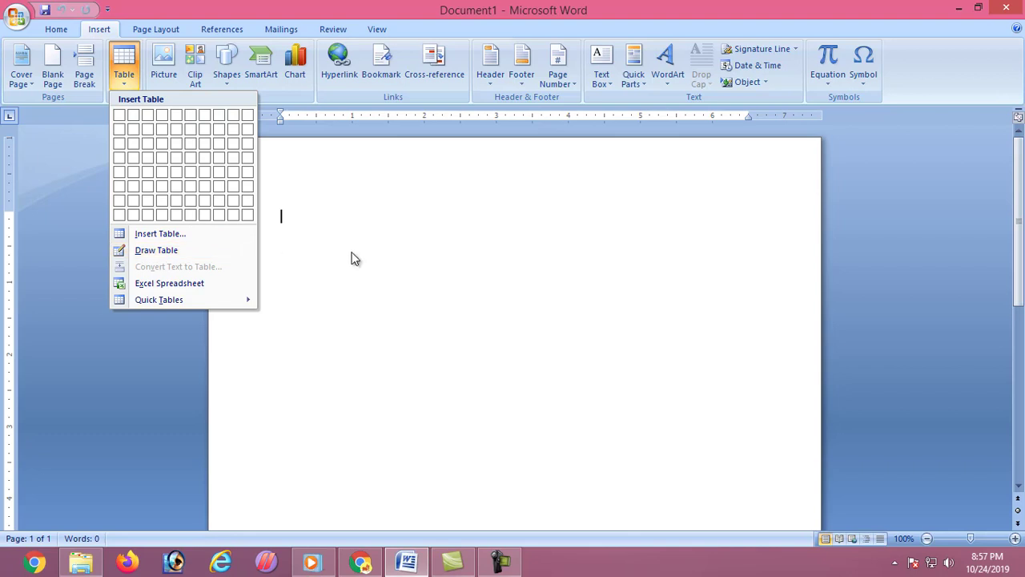
click(322, 217)
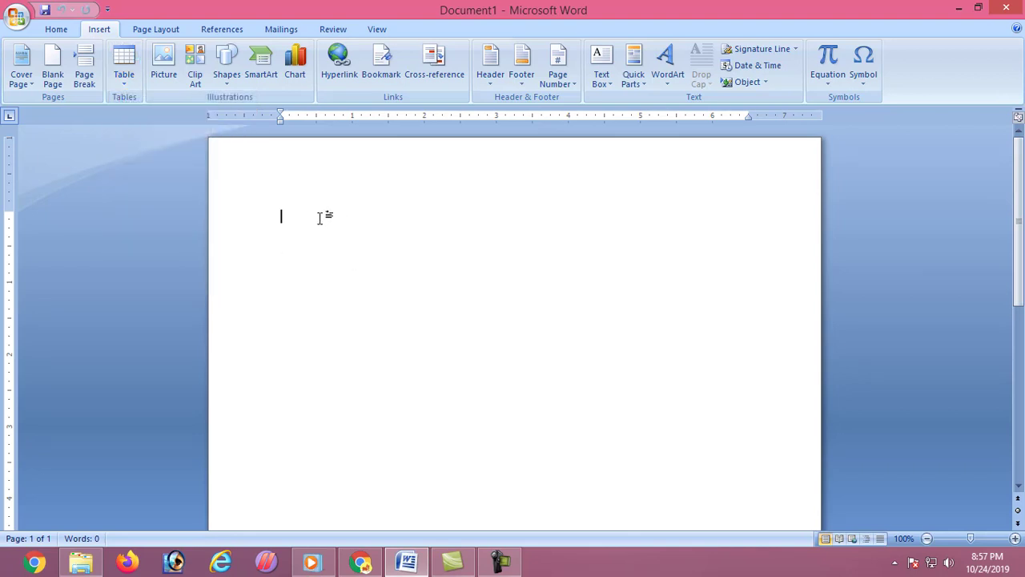
click(127, 72)
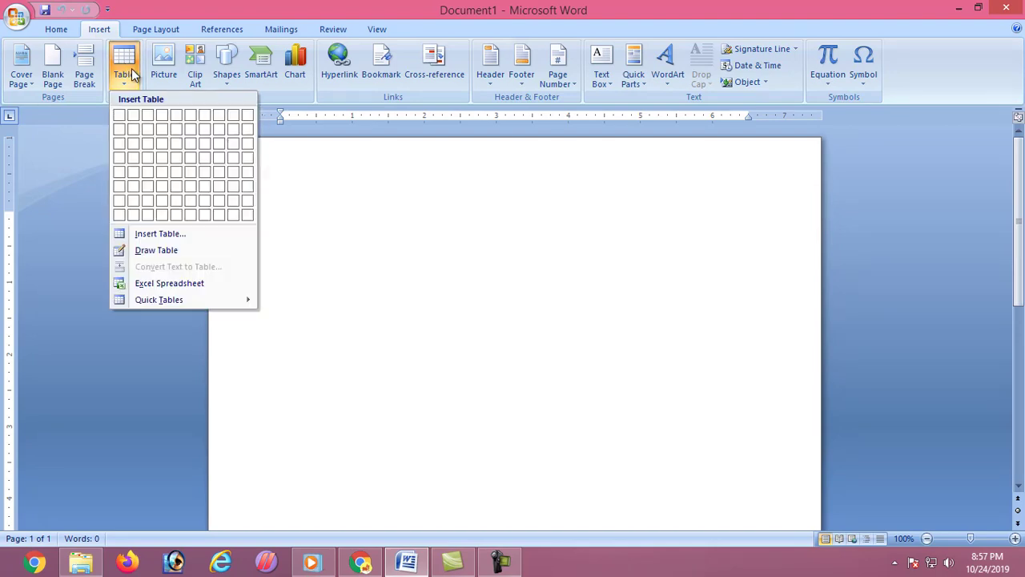
click(120, 116)
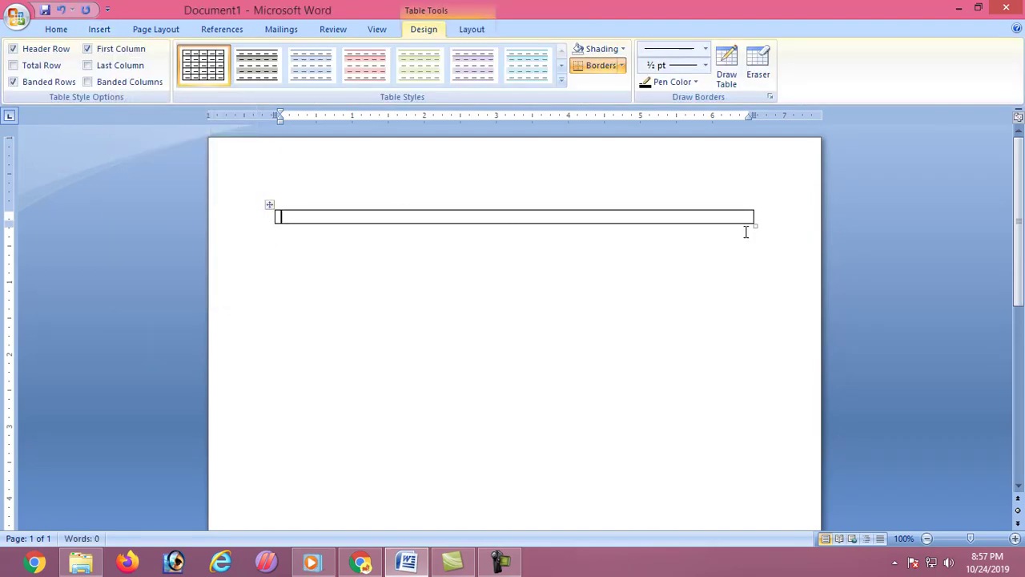
drag(755, 225, 367, 297)
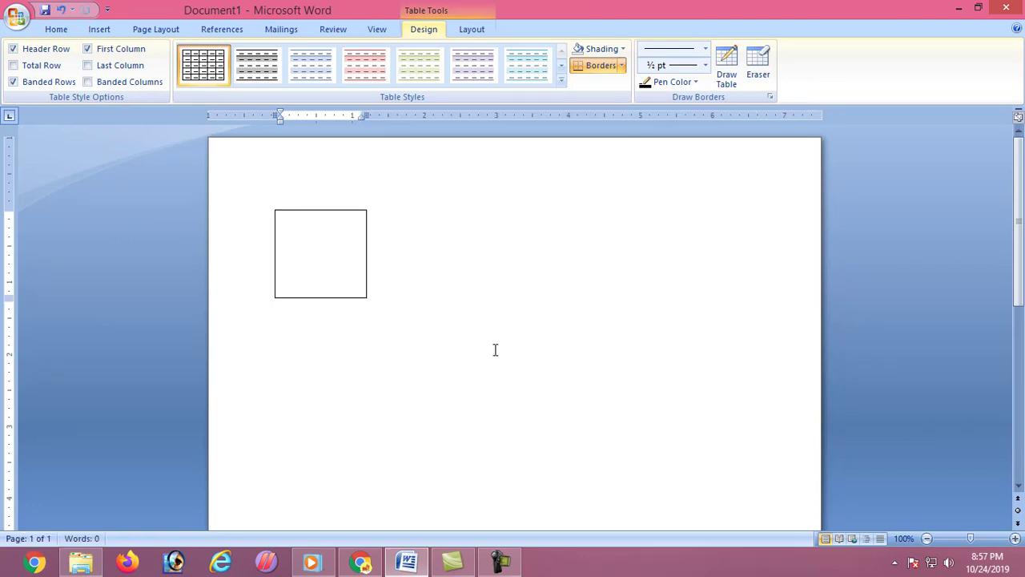
mouse_move(266, 207)
mouse_down()
mouse_move(373, 216)
mouse_move(394, 207)
mouse_up()
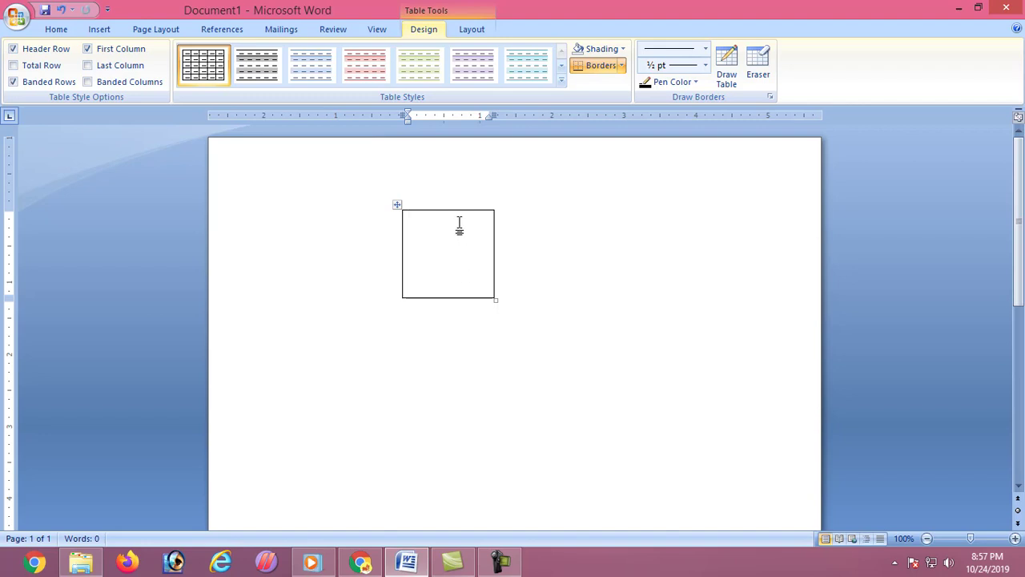
- Split the square's cell into 2 columns and 1 row, then leave the table
click(479, 32)
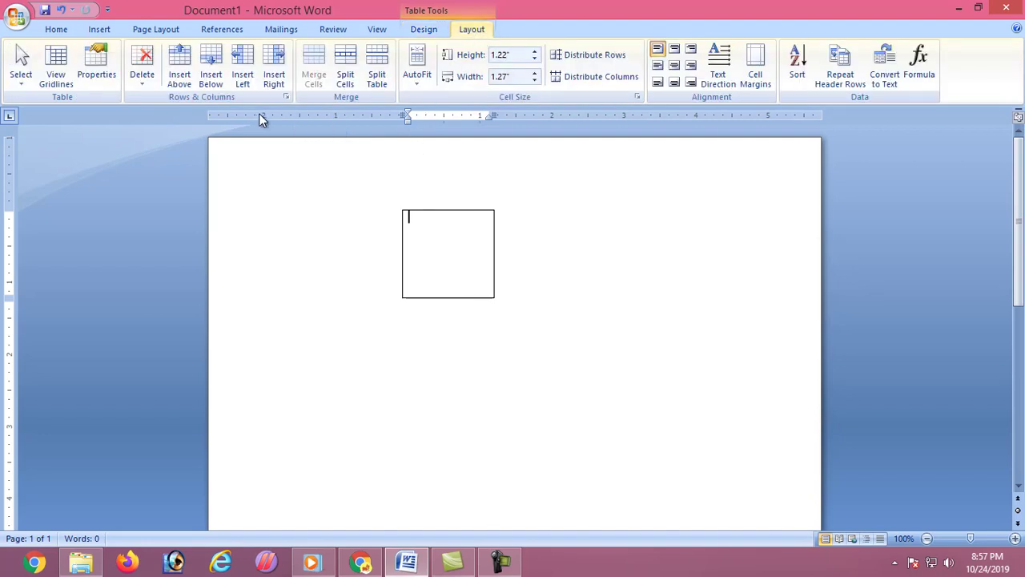
click(344, 79)
drag(496, 217, 588, 216)
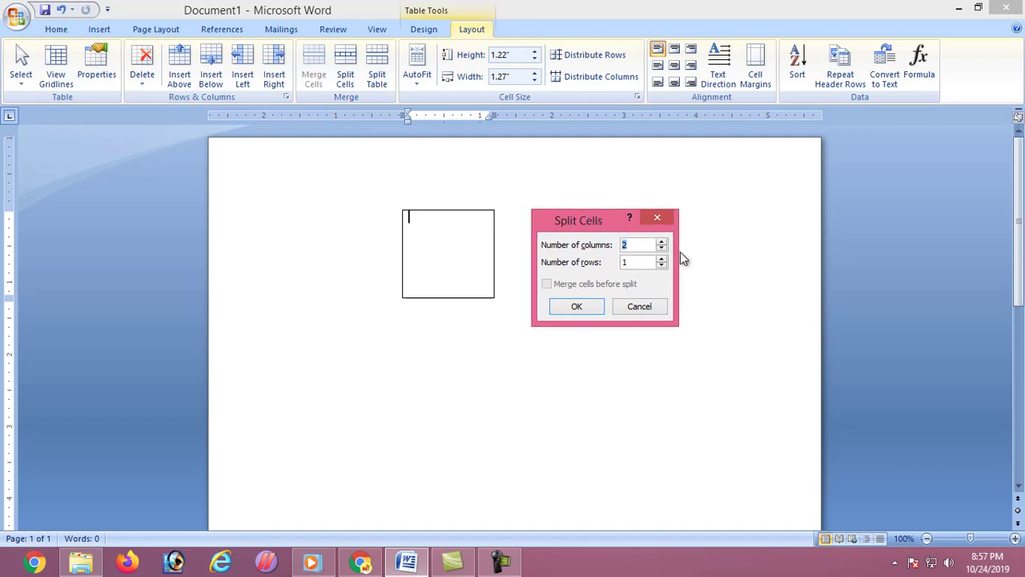
click(577, 307)
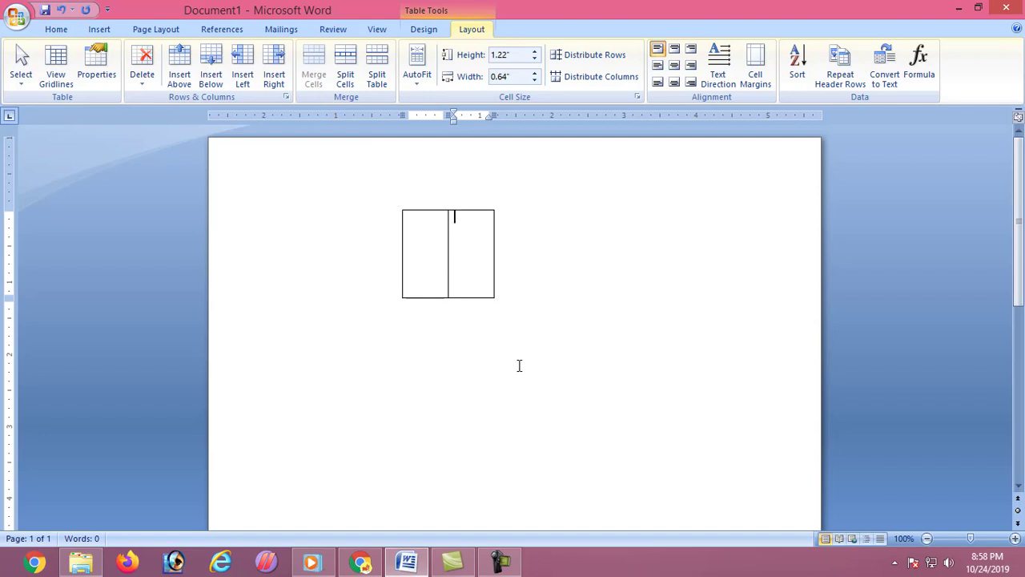
click(483, 385)
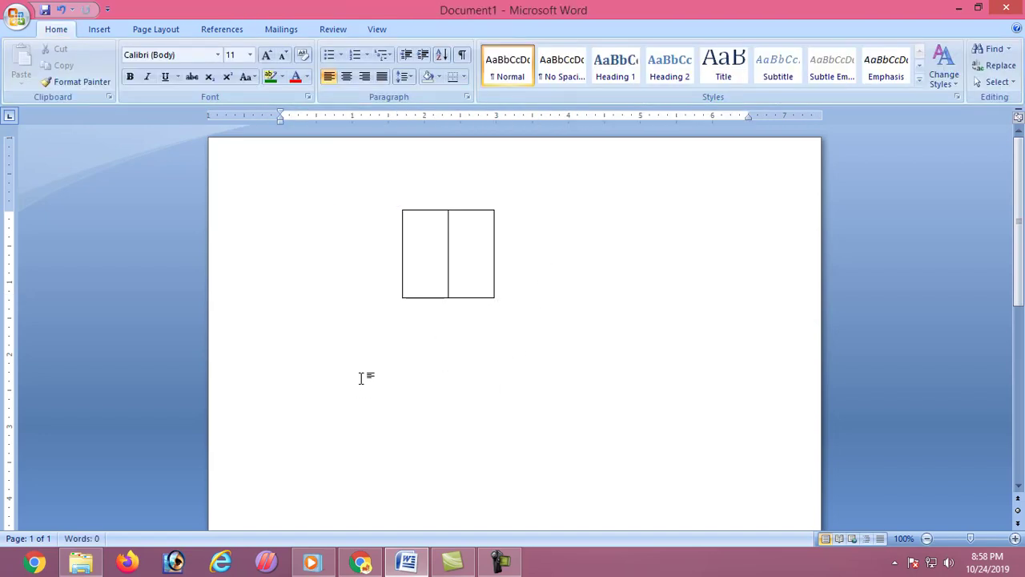
- Insert another 1x1 table, enlarge it to about 1.38" by 1.63" and place it under the first
click(101, 30)
click(124, 78)
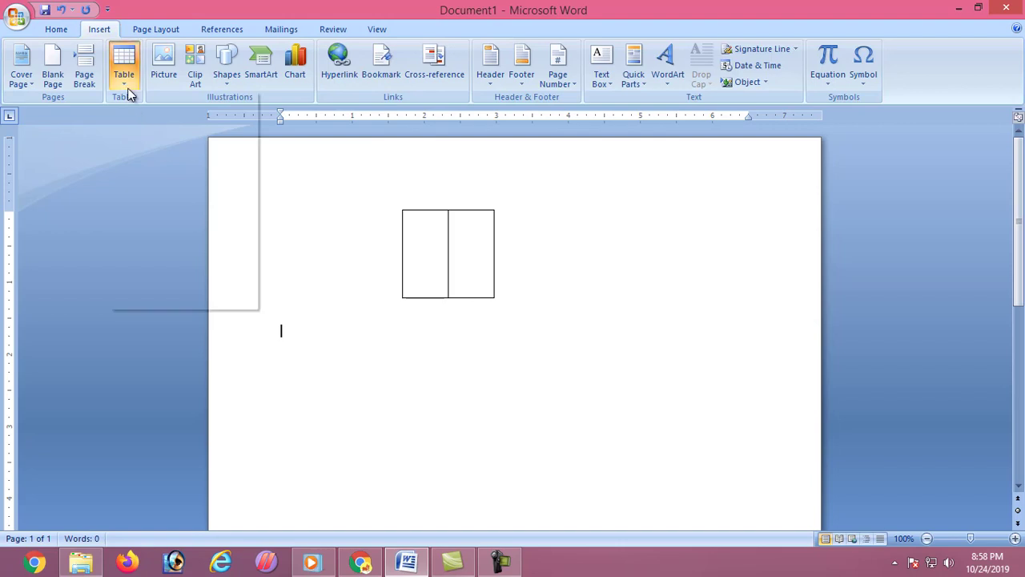
click(120, 121)
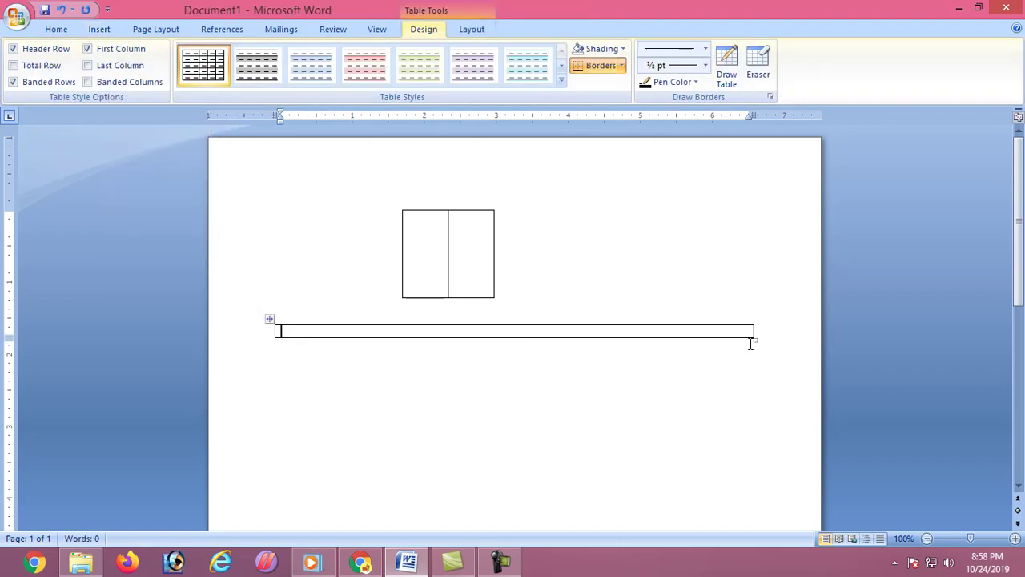
drag(756, 339, 393, 424)
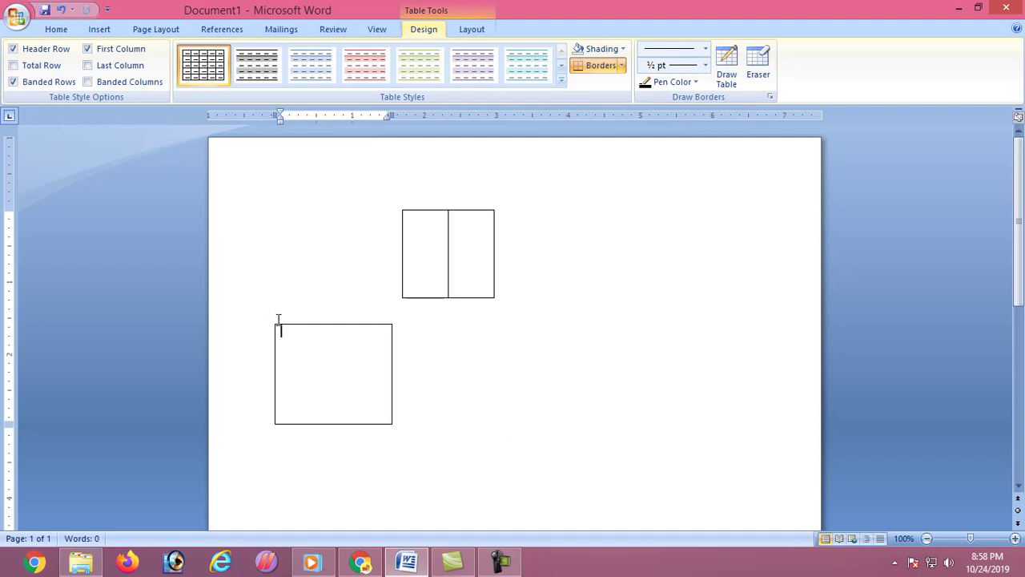
mouse_move(269, 319)
mouse_down()
mouse_move(391, 320)
mouse_move(372, 320)
mouse_up()
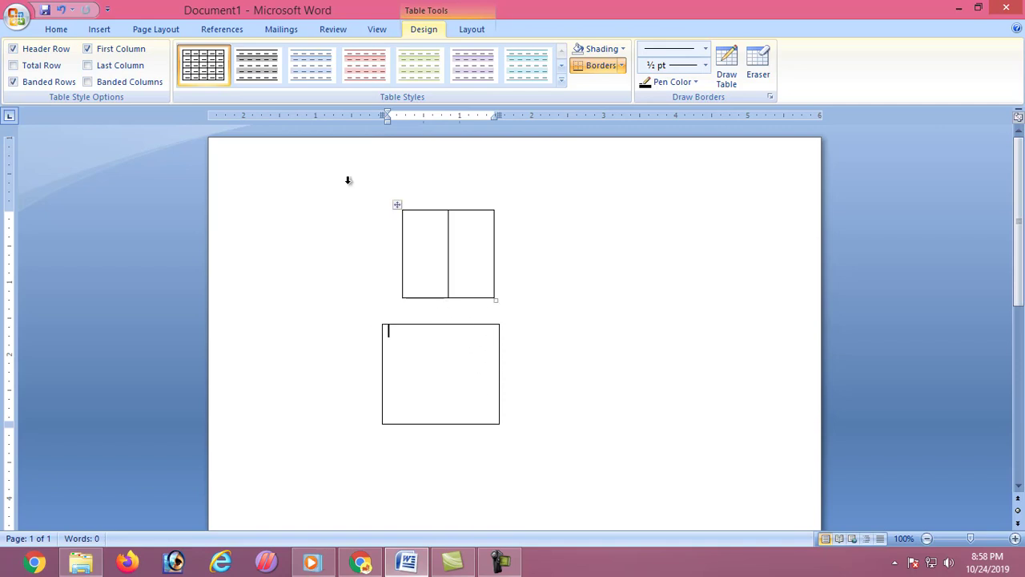
click(474, 32)
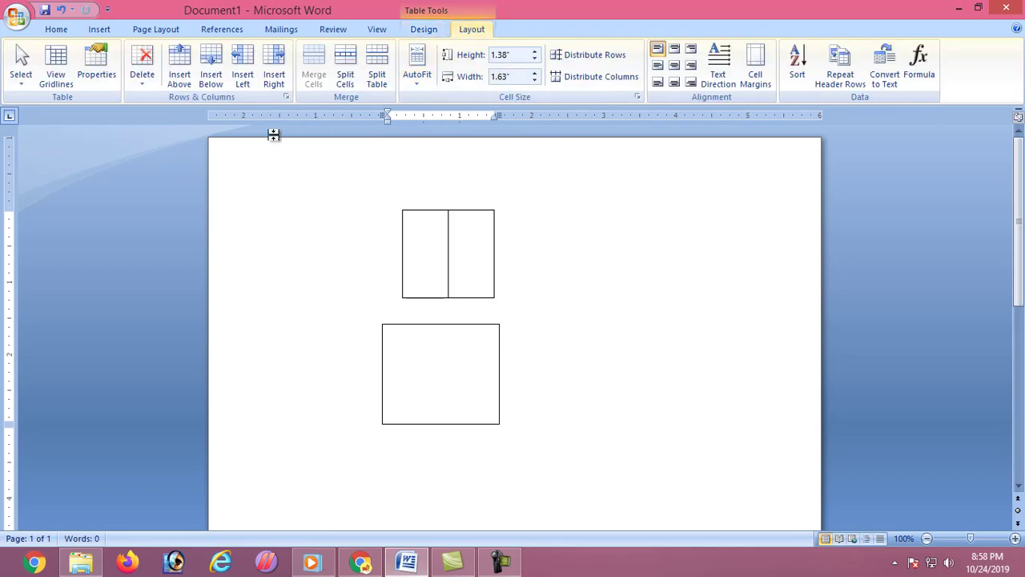
- Split the lower table's cell into 1 column and 2 rows
click(378, 69)
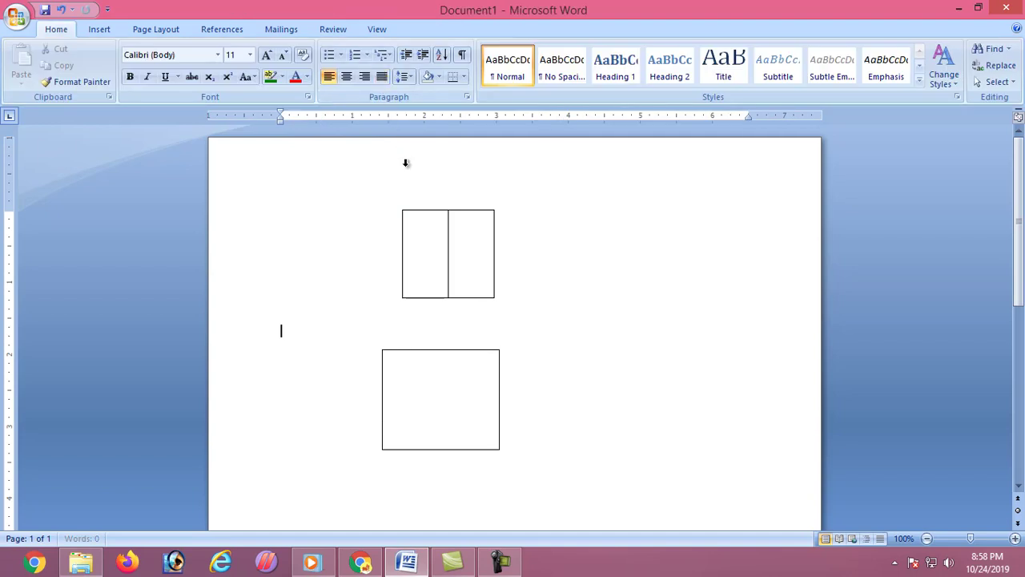
click(435, 384)
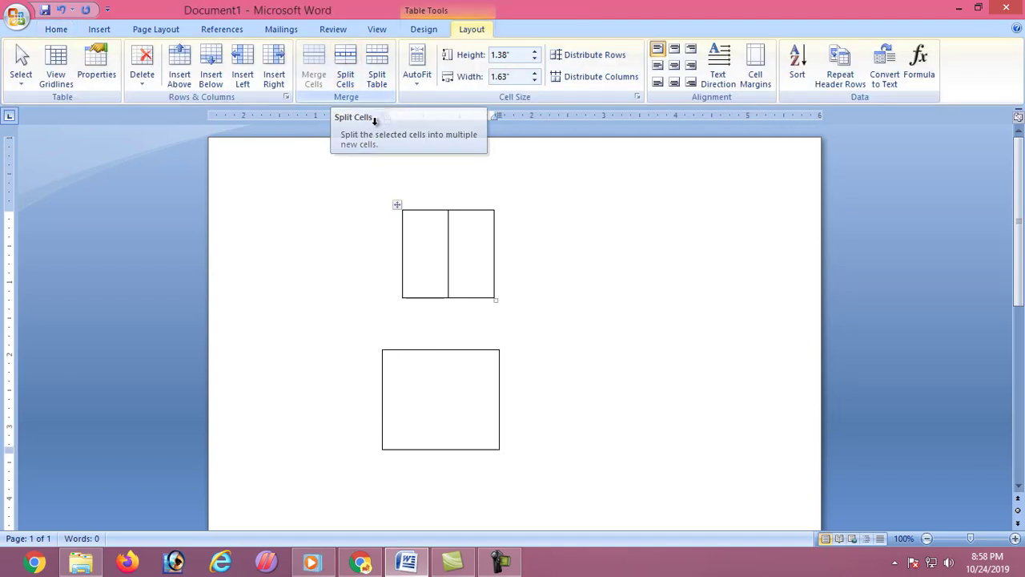
click(345, 68)
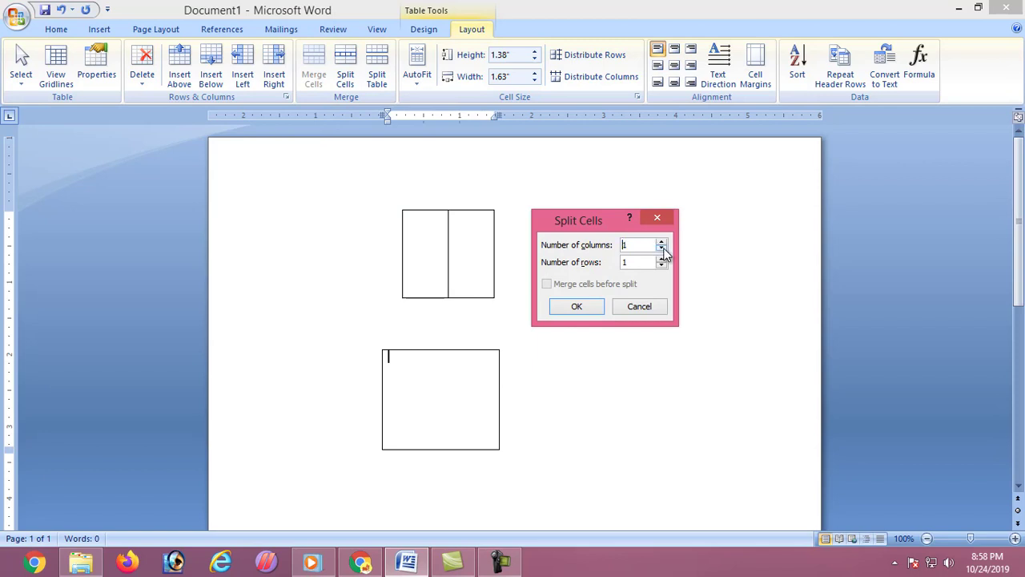
click(662, 259)
click(588, 305)
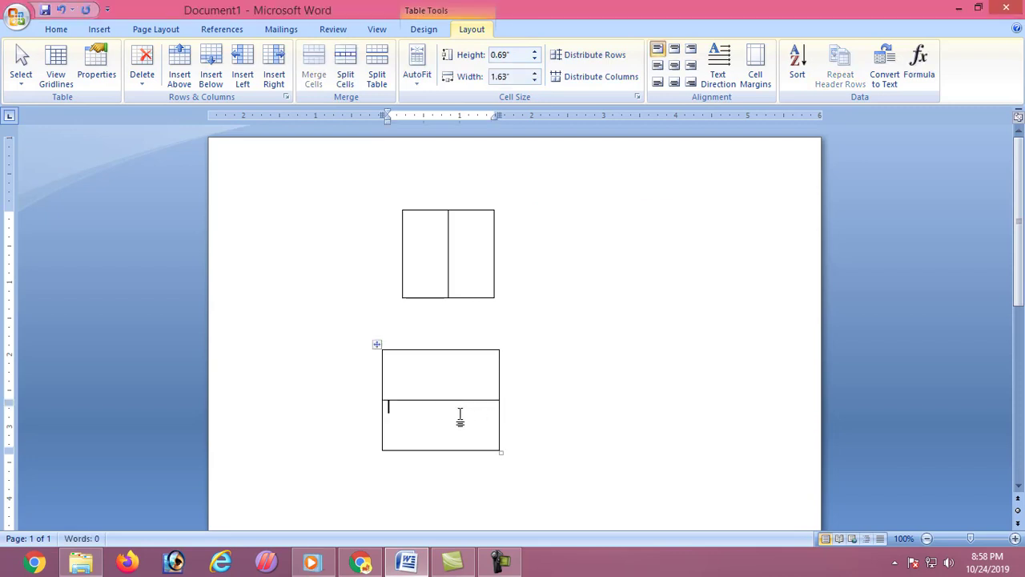
- Move the caret between the lower table's rows and the upper table's cells
key(Up)
key(Down)
key(Up)
key(Down)
key(Up)
click(423, 257)
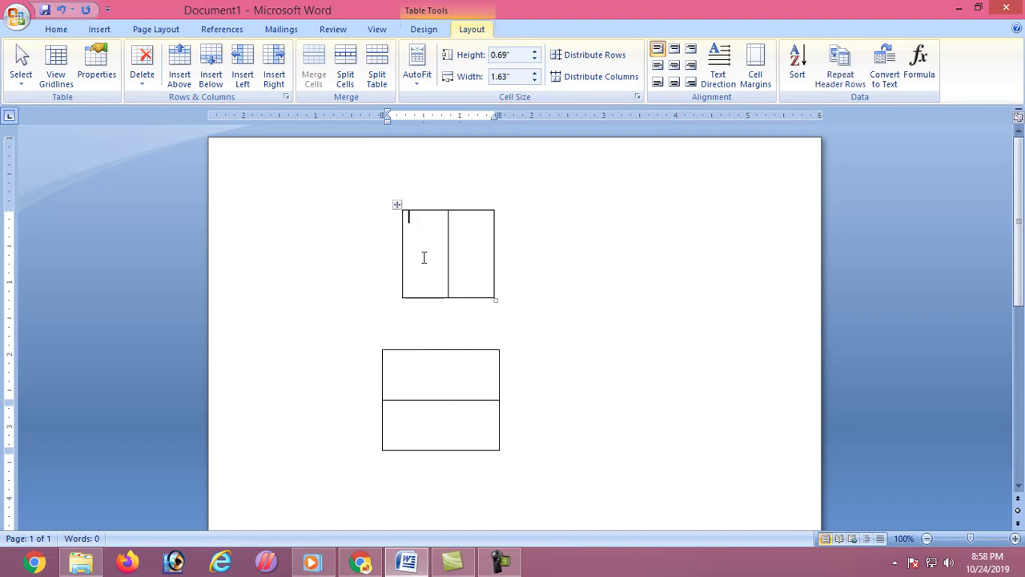
click(457, 257)
click(420, 258)
click(473, 256)
click(433, 257)
click(481, 259)
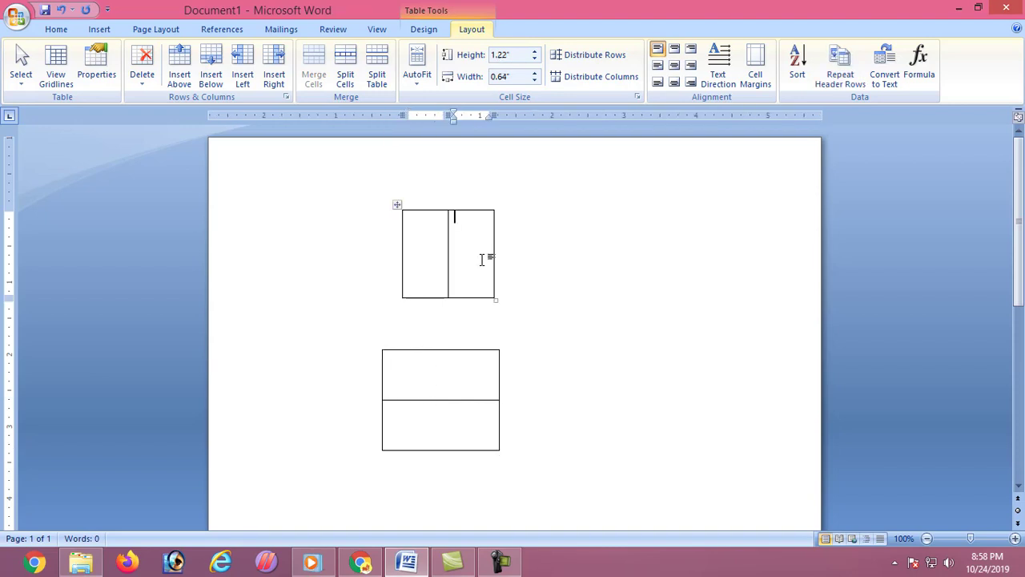
- Drag the two-row table up beside the two-column table at the page top
scroll(487, 296, down, 1)
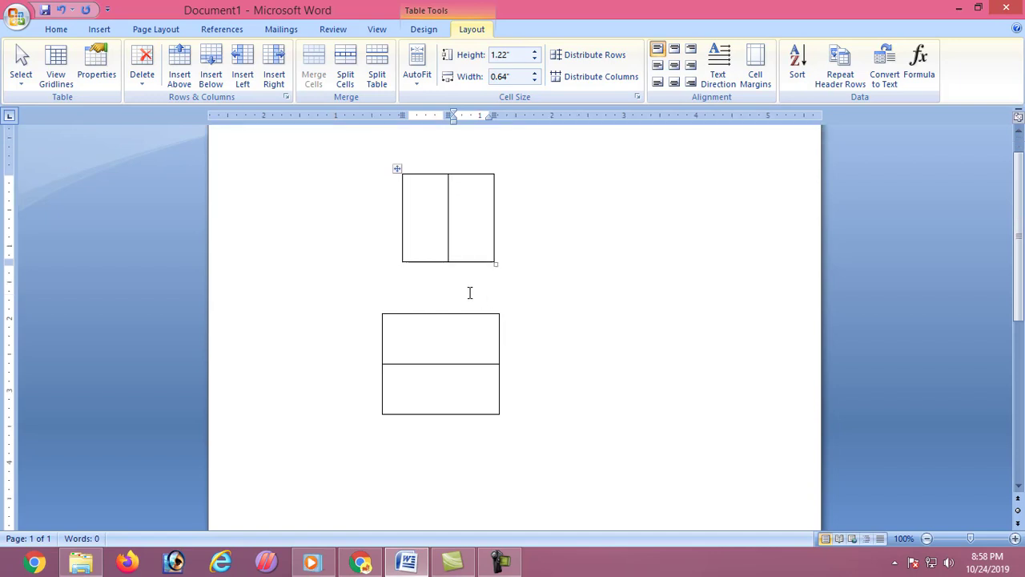
click(445, 240)
scroll(483, 347, down, 3)
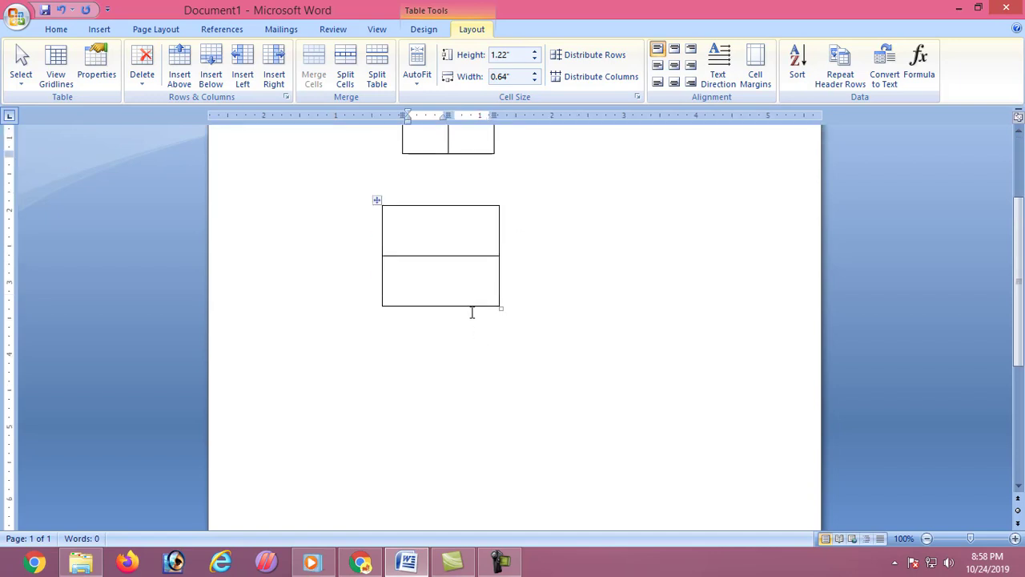
click(370, 201)
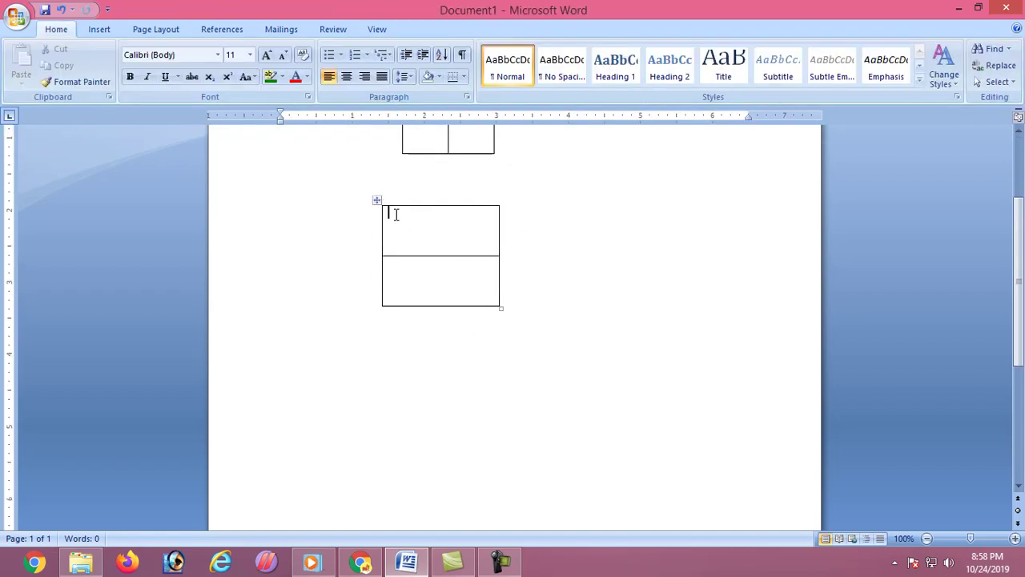
click(385, 214)
drag(379, 201, 533, 131)
click(375, 281)
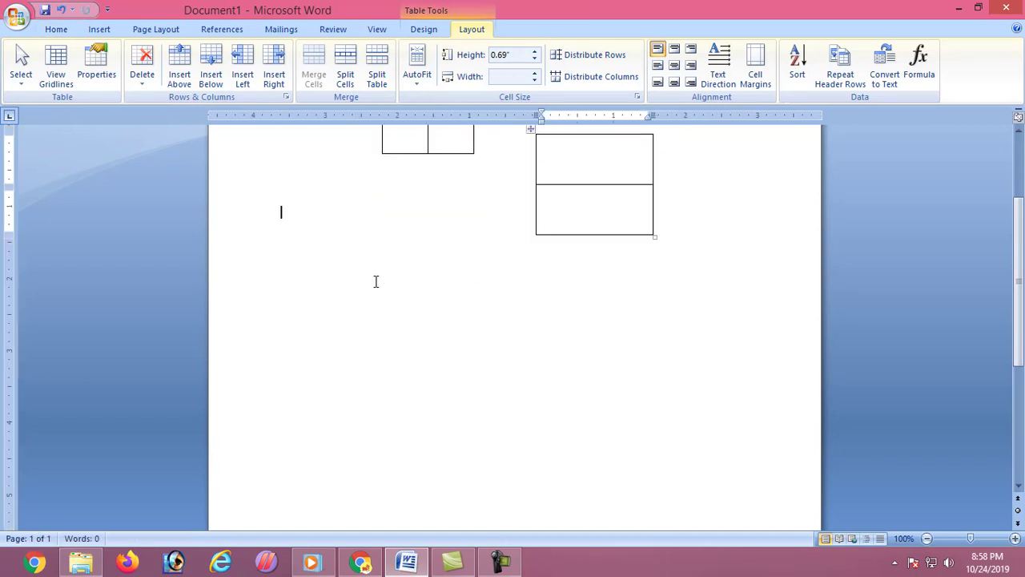
- Bring up the Insert table size grid
scroll(340, 211, up, 2)
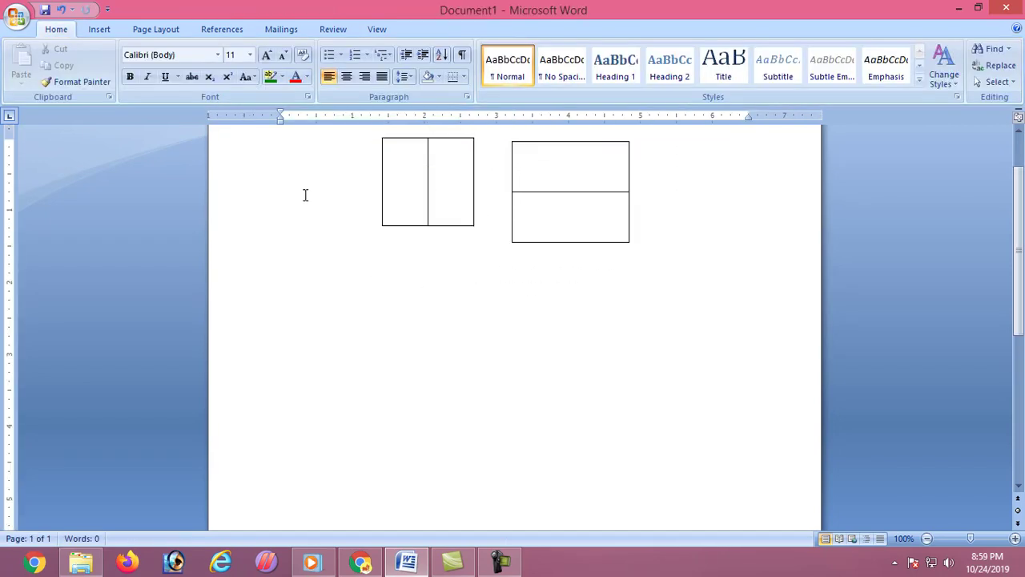
click(98, 28)
click(124, 64)
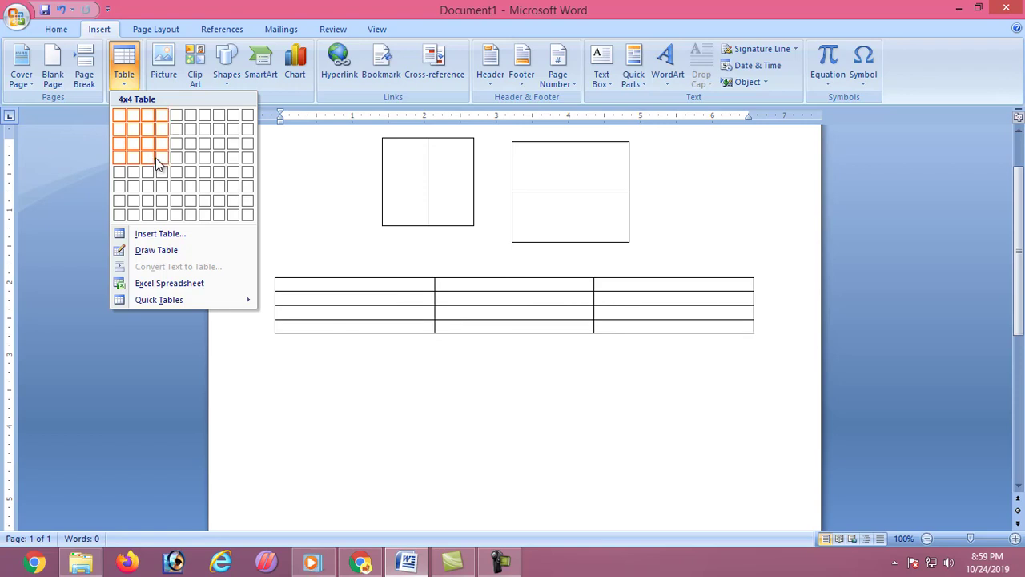
- Insert and resize a 4x4 table, then select the first cells of rows 2 and 3
click(163, 166)
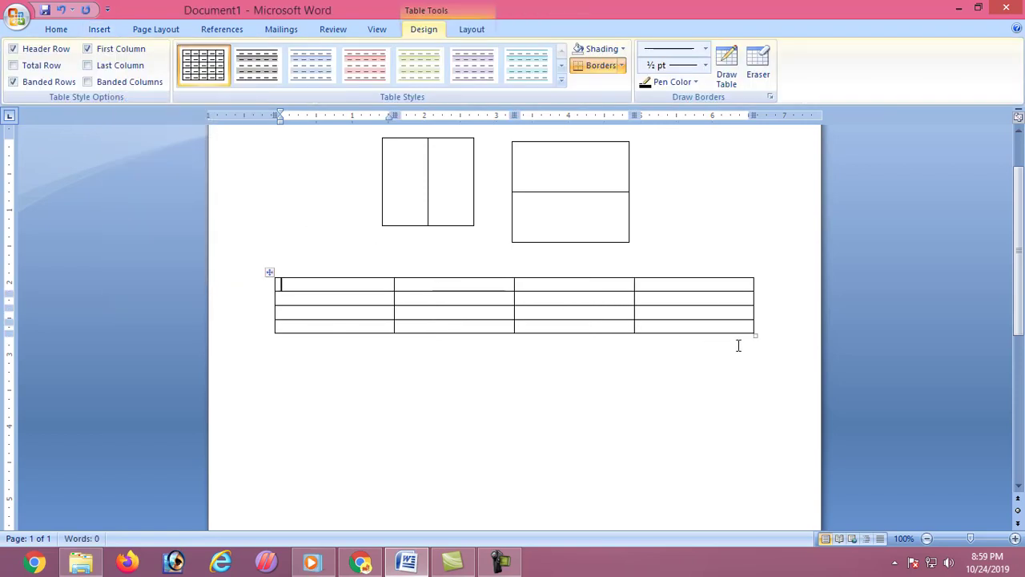
drag(753, 340, 451, 434)
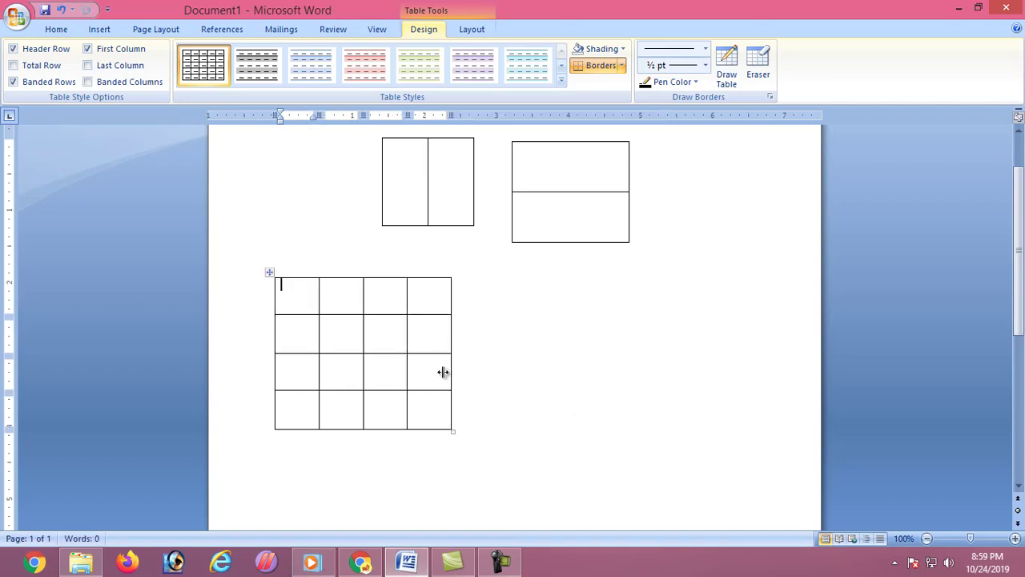
drag(300, 337, 300, 373)
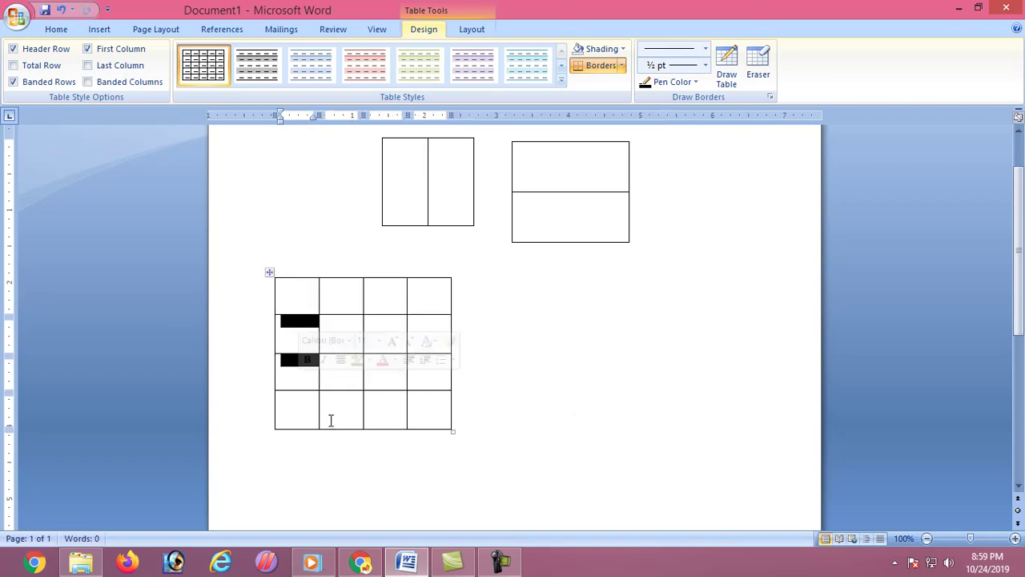
click(302, 387)
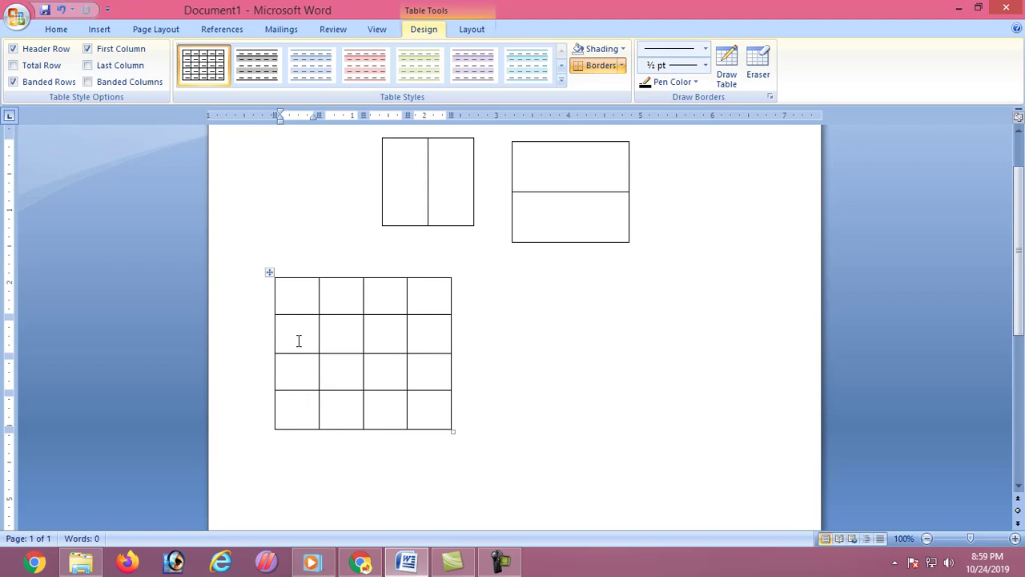
drag(298, 341, 297, 367)
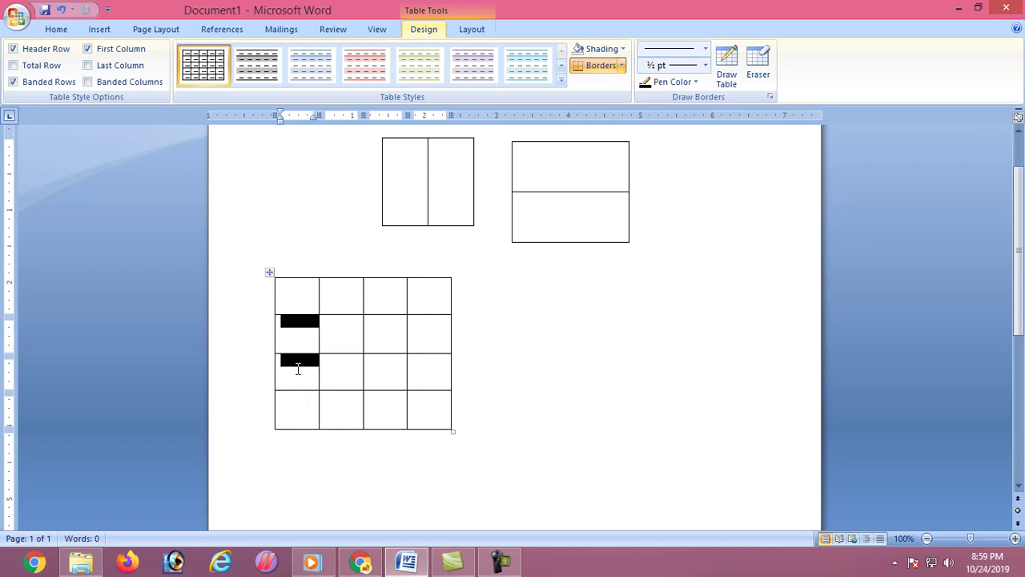
- Merge the first-column cells of rows 2–3 and the bottom row's three right cells
click(469, 32)
click(313, 73)
click(561, 377)
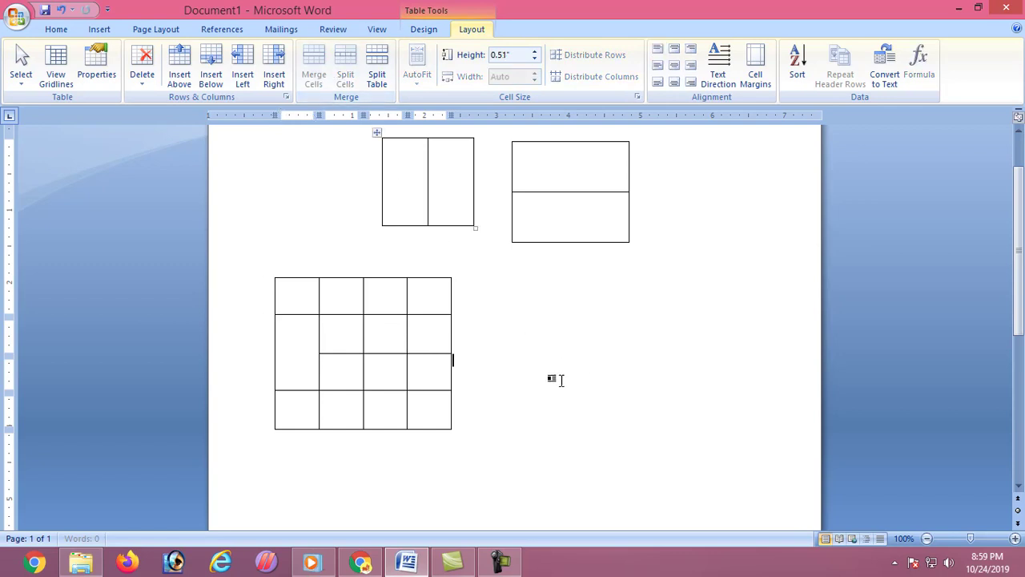
click(298, 344)
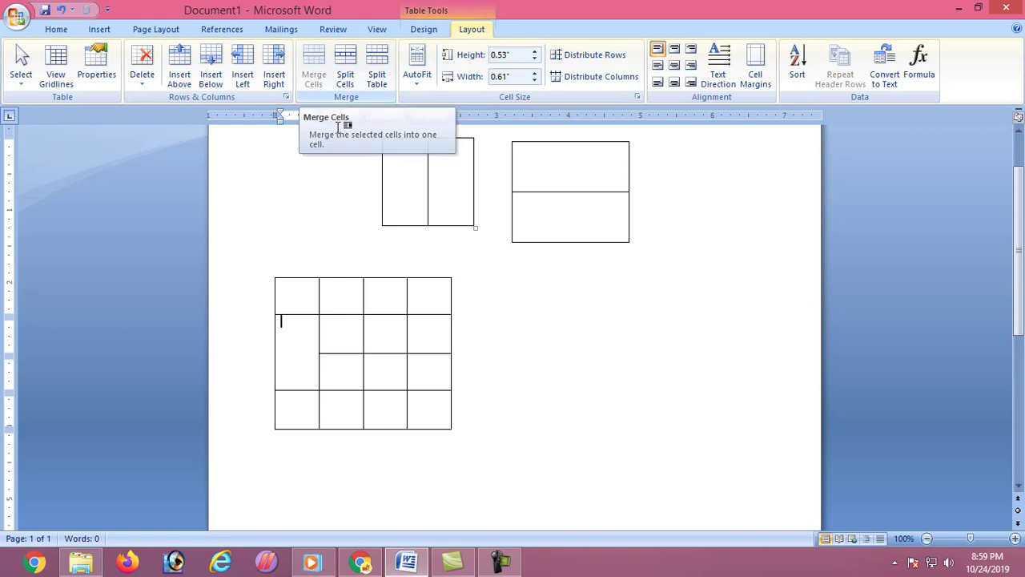
drag(385, 415, 420, 413)
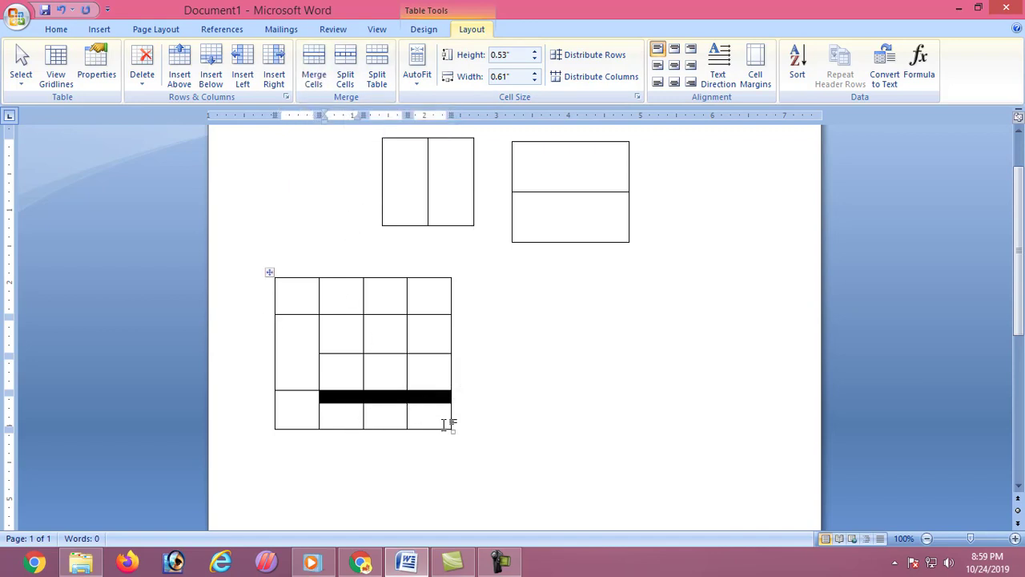
click(313, 69)
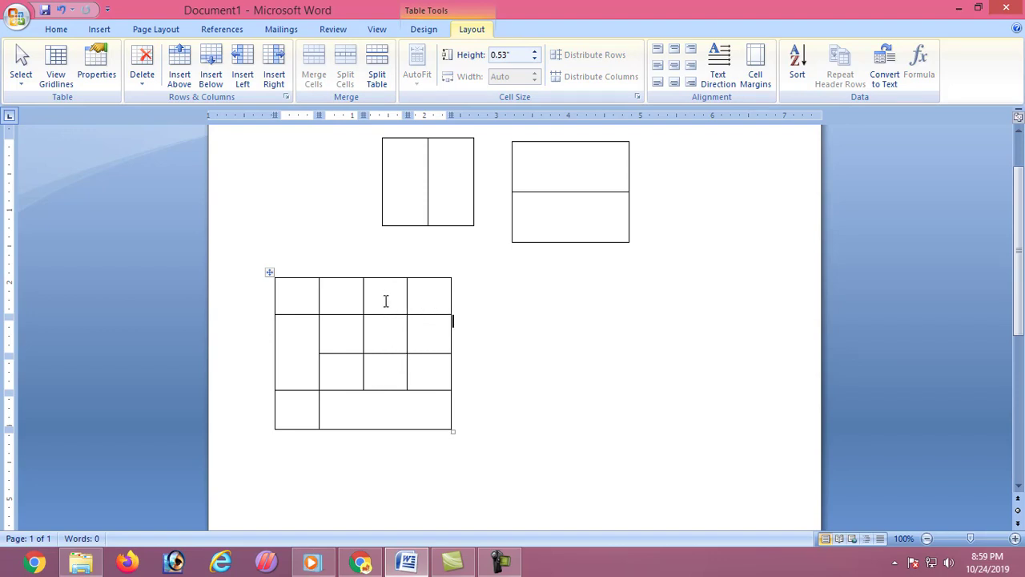
- Merge the top-right four cells into one large block
drag(393, 298, 426, 289)
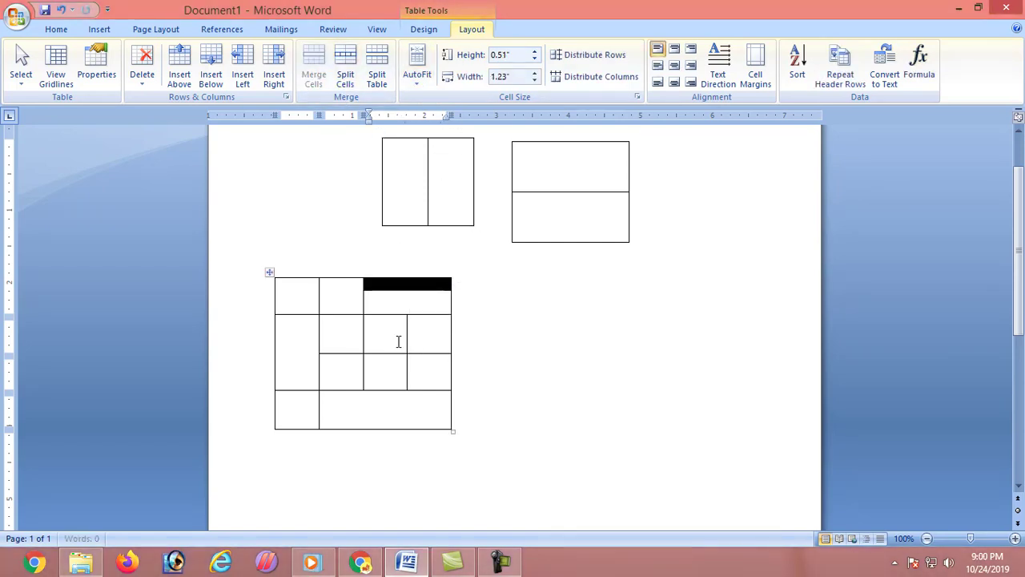
drag(398, 340, 426, 314)
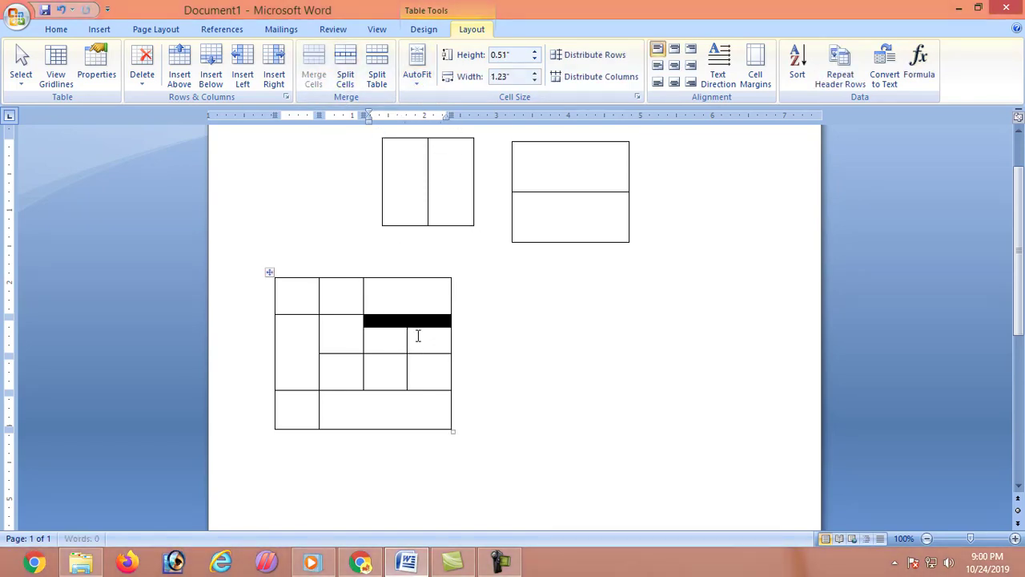
click(313, 68)
drag(414, 327, 407, 305)
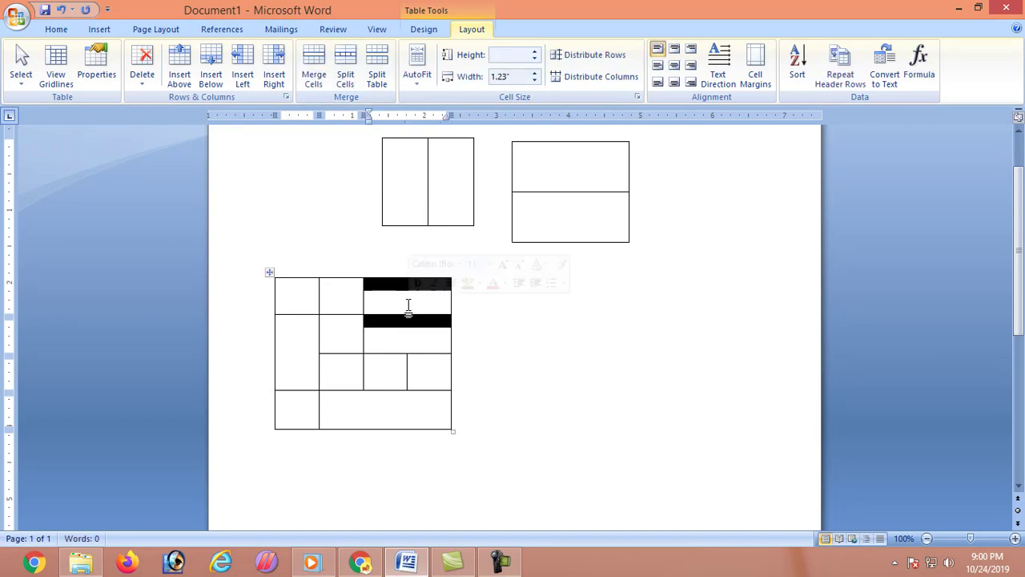
click(313, 64)
click(514, 330)
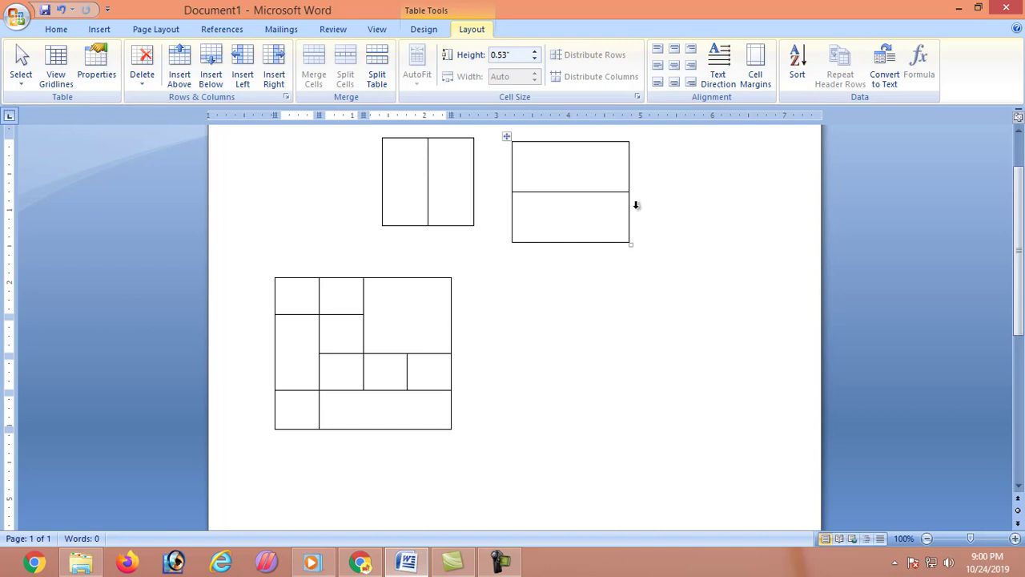
- Add a line below, insert a compact 4x4 table, and select column 1 rows 2–4
click(533, 439)
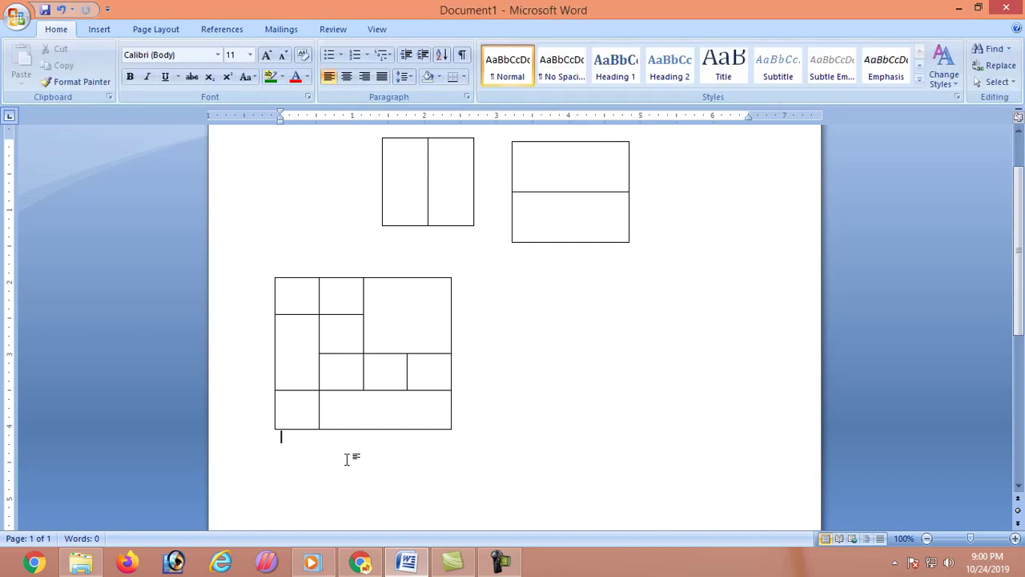
key(Return)
scroll(412, 438, down, 2)
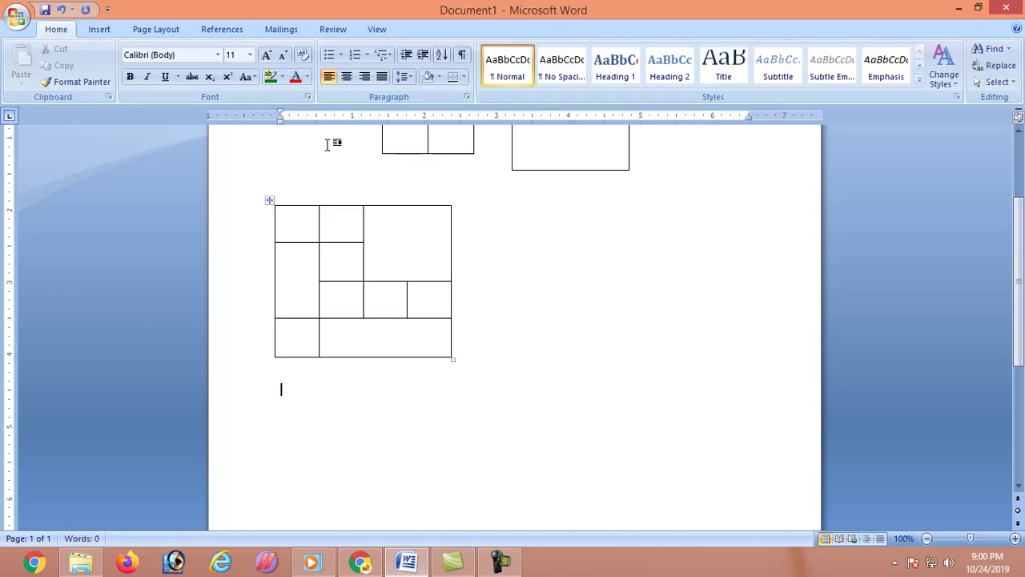
click(93, 28)
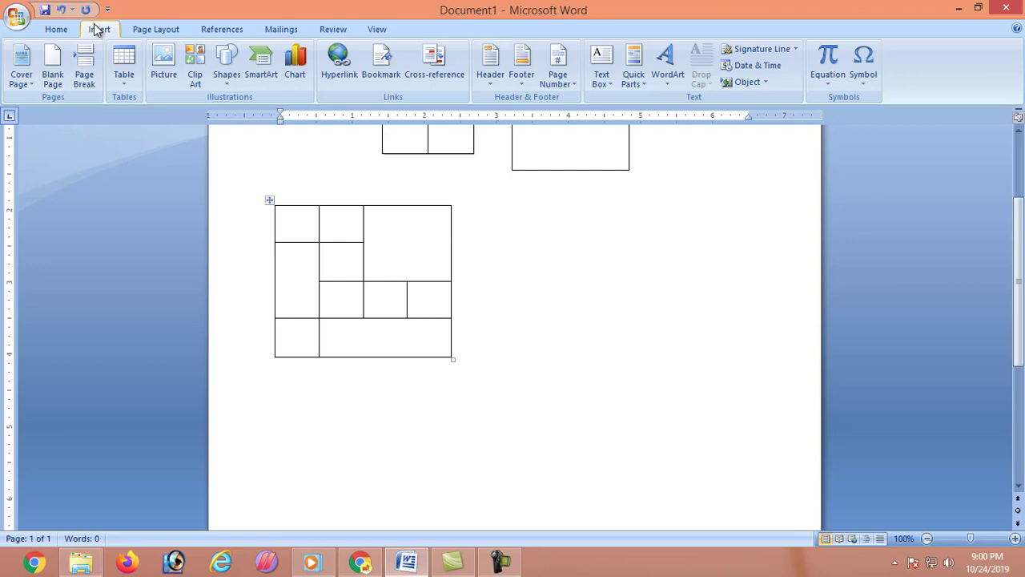
click(128, 62)
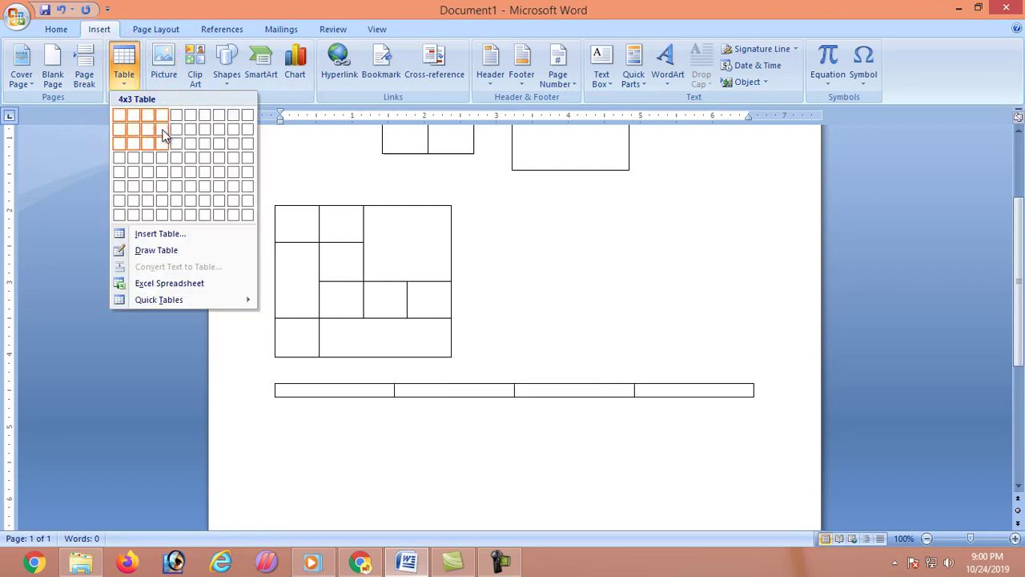
click(163, 159)
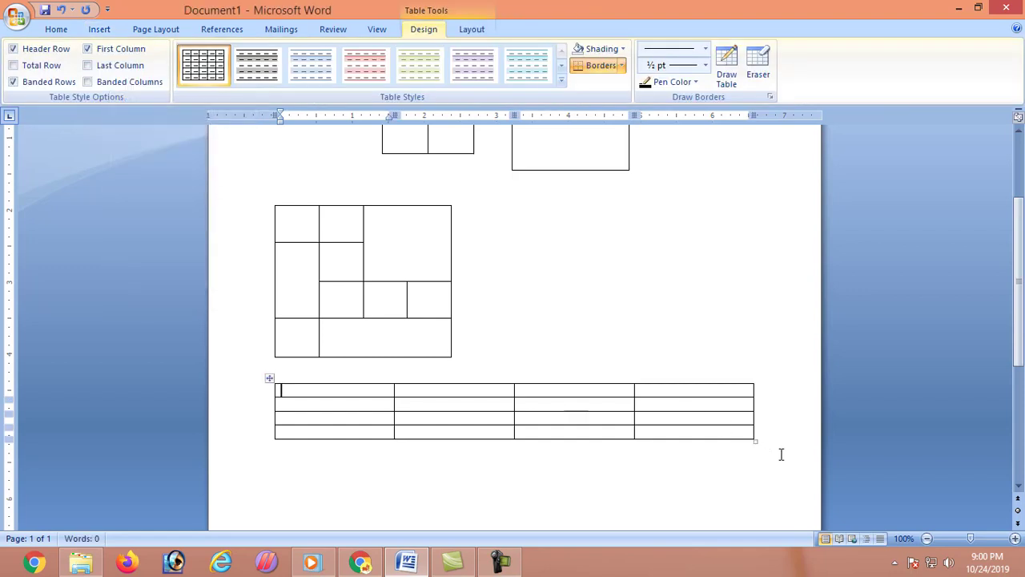
drag(754, 440, 463, 525)
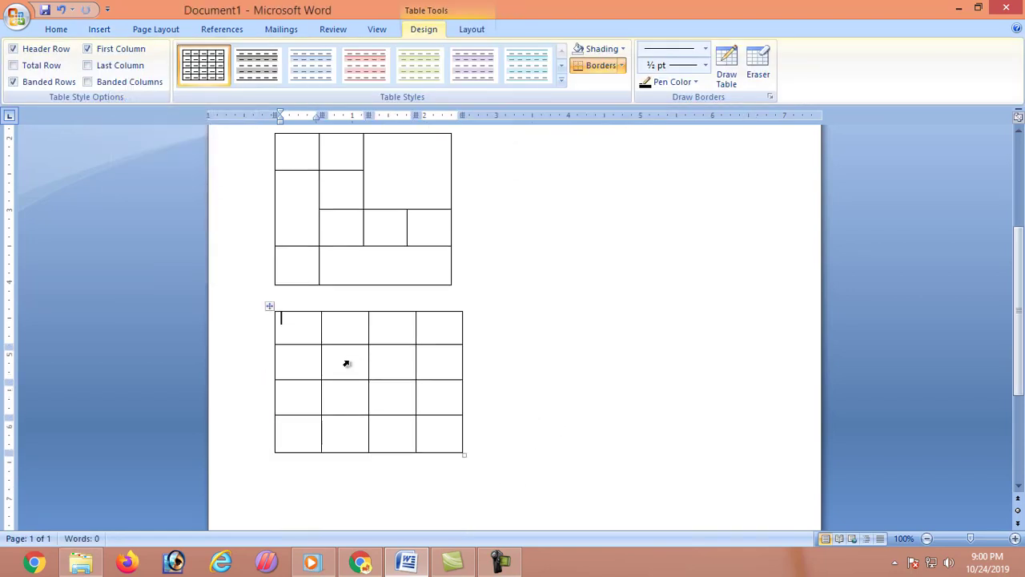
drag(297, 366, 297, 426)
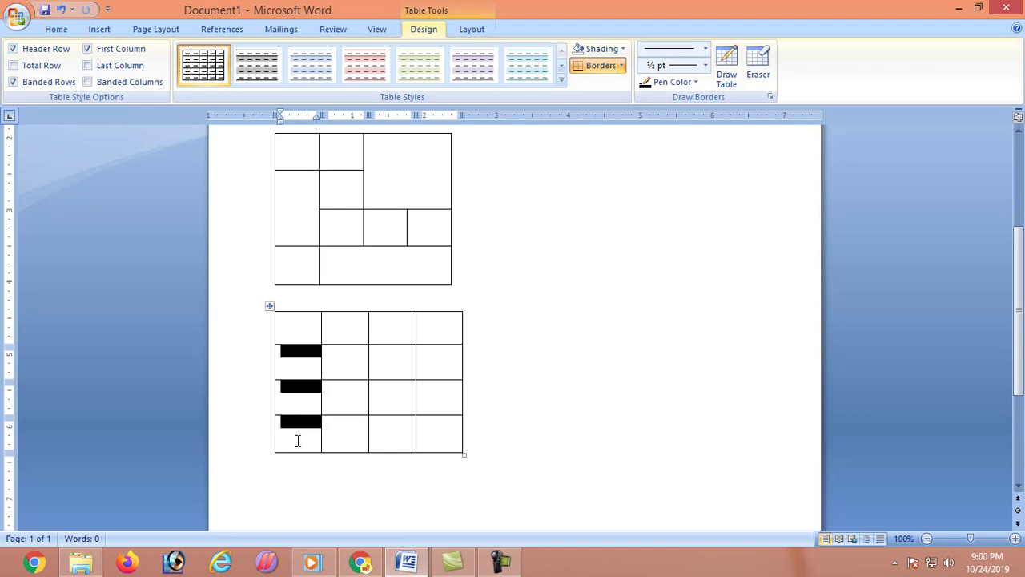
click(461, 36)
- Merge the first-column cells, the top row's middle cells and the bottom row's middle cells
click(314, 73)
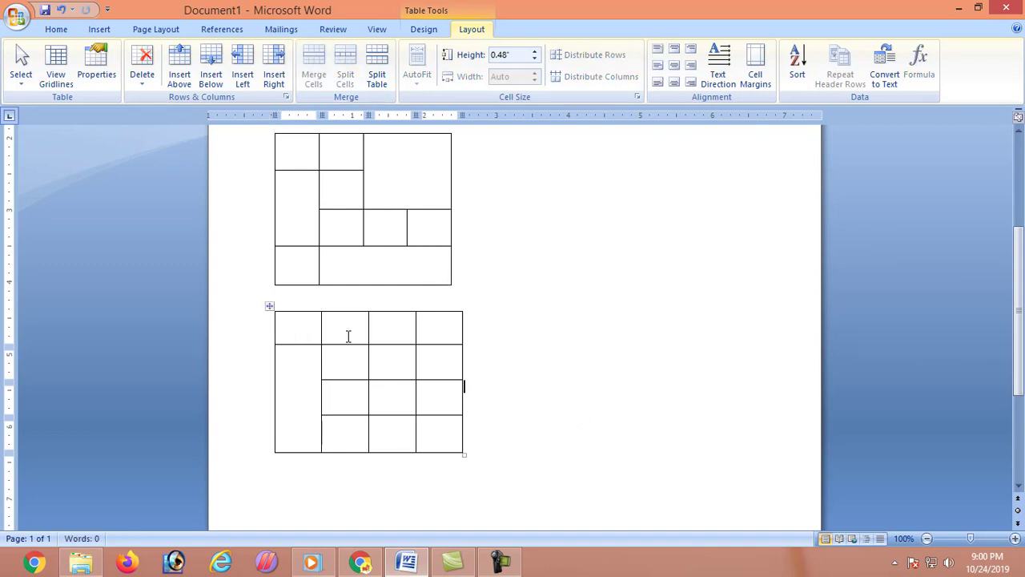
drag(348, 334, 404, 330)
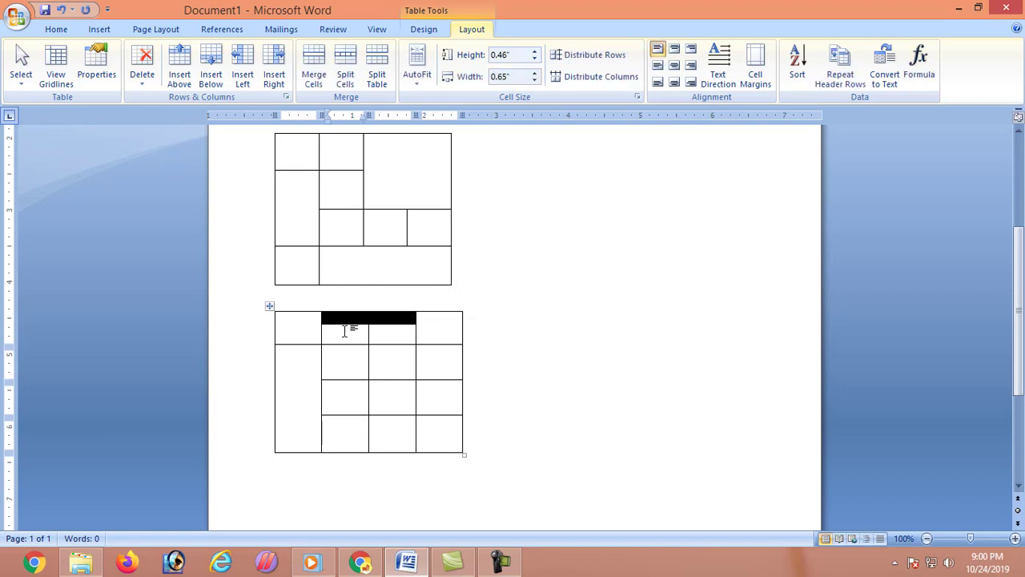
click(314, 66)
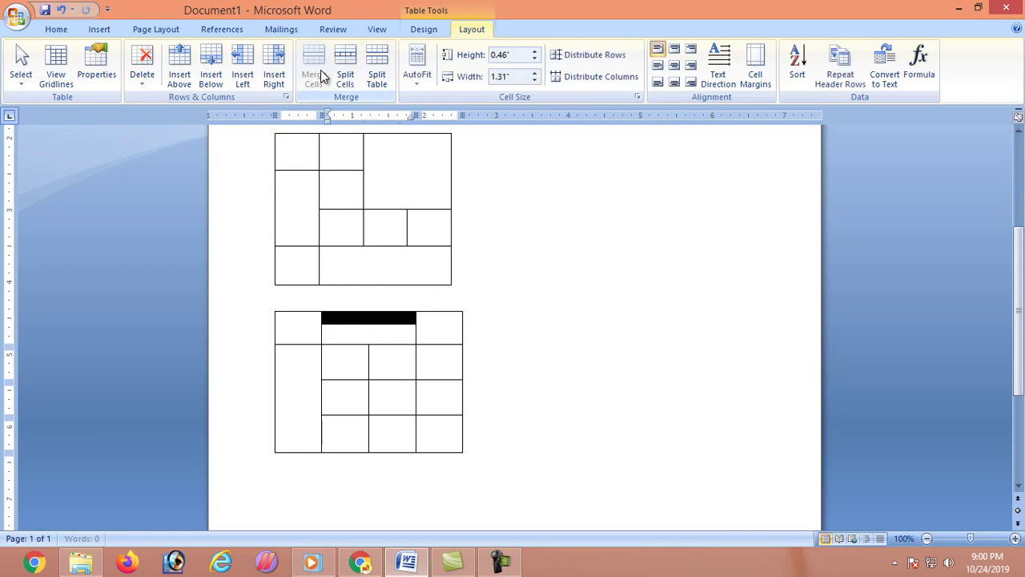
click(358, 438)
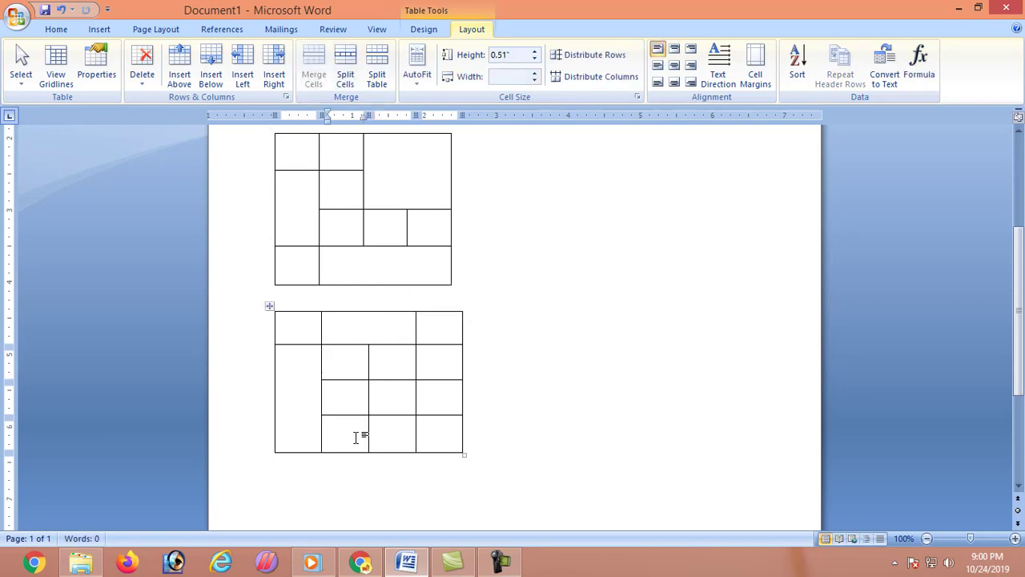
drag(366, 434, 389, 430)
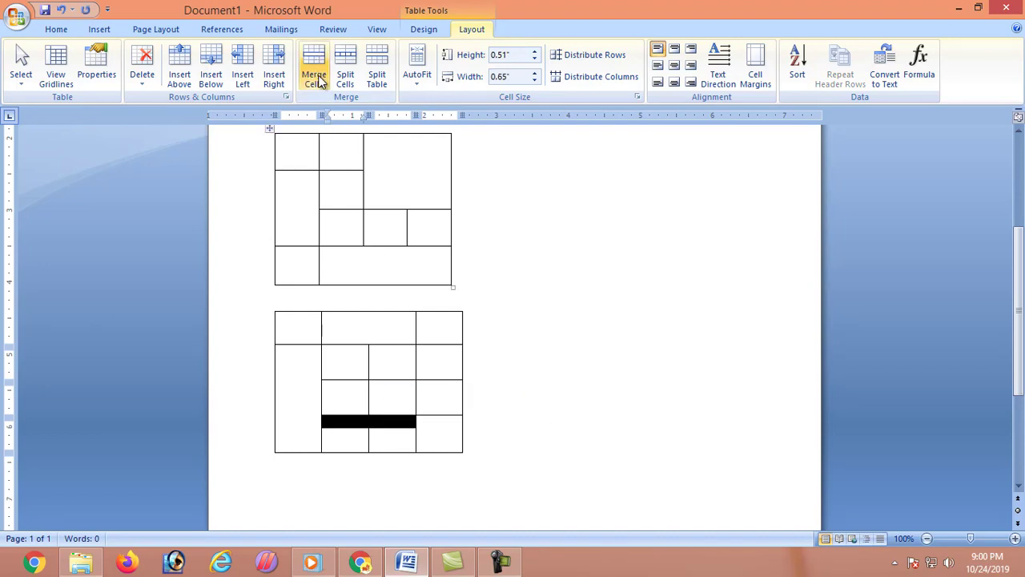
click(315, 66)
- Merge the right-column cells from row 2 down into one tall cell, then leave the table
drag(439, 373, 445, 433)
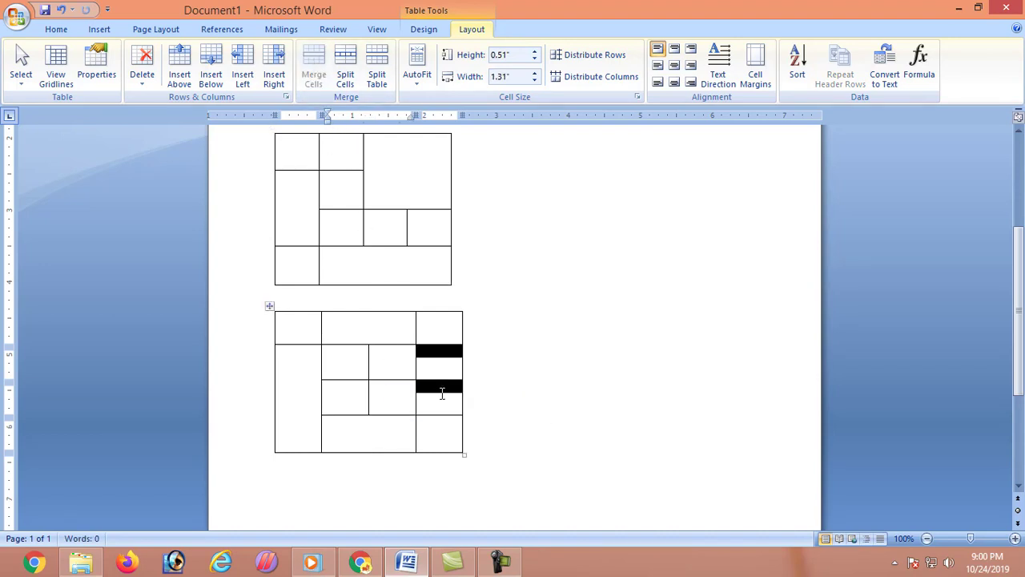
click(314, 66)
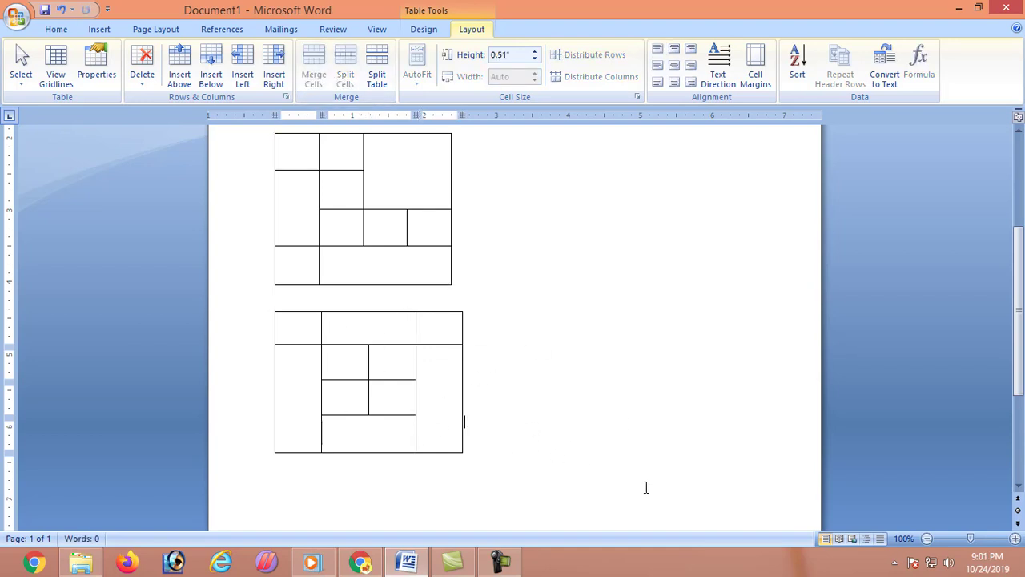
scroll(463, 415, up, 2)
scroll(467, 420, down, 3)
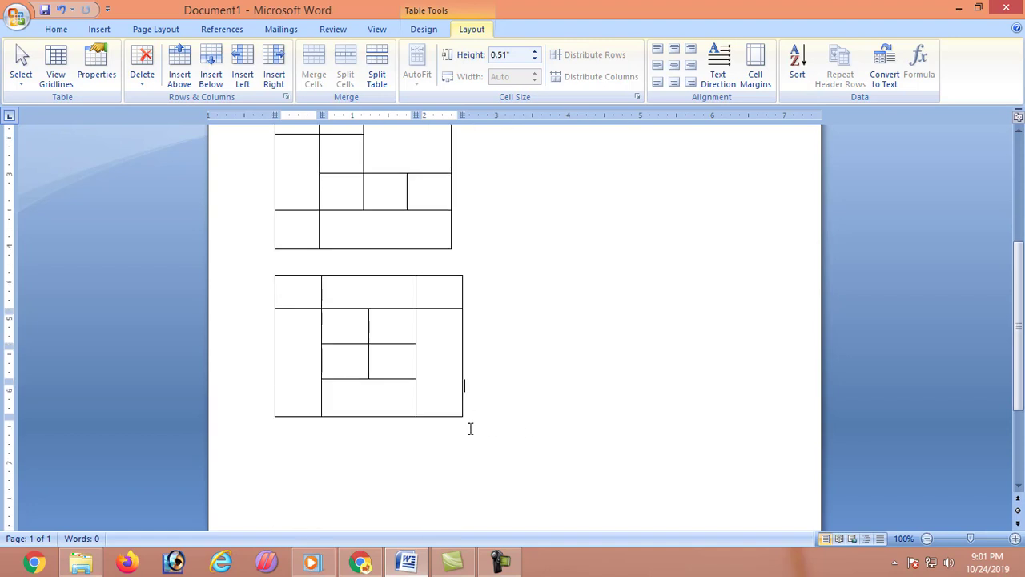
click(445, 466)
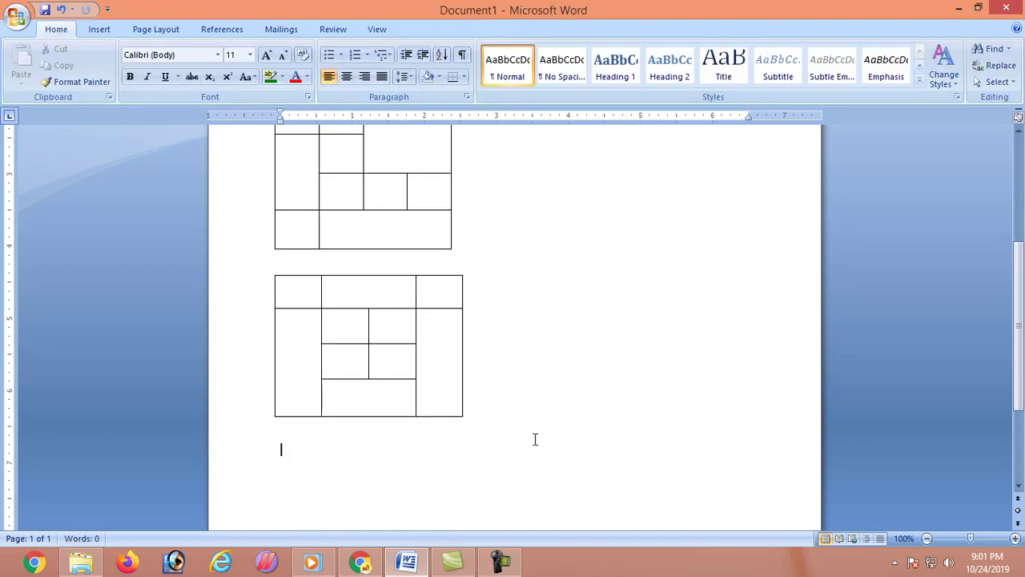
- Insert a 4-column, 4-row table below the second table and resize it narrower and taller
scroll(538, 437, up, 1)
scroll(528, 441, up, 1)
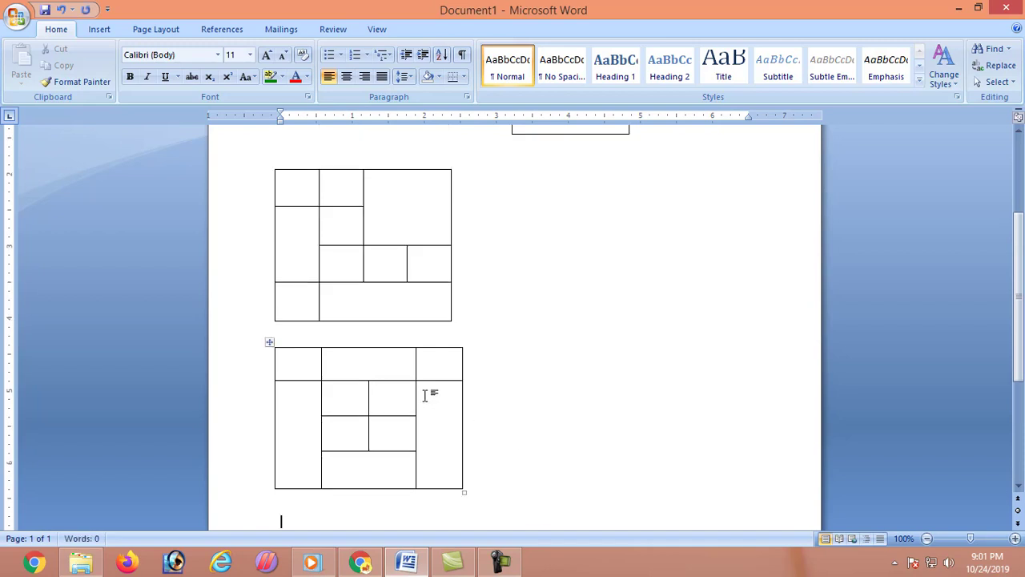
scroll(424, 433, down, 2)
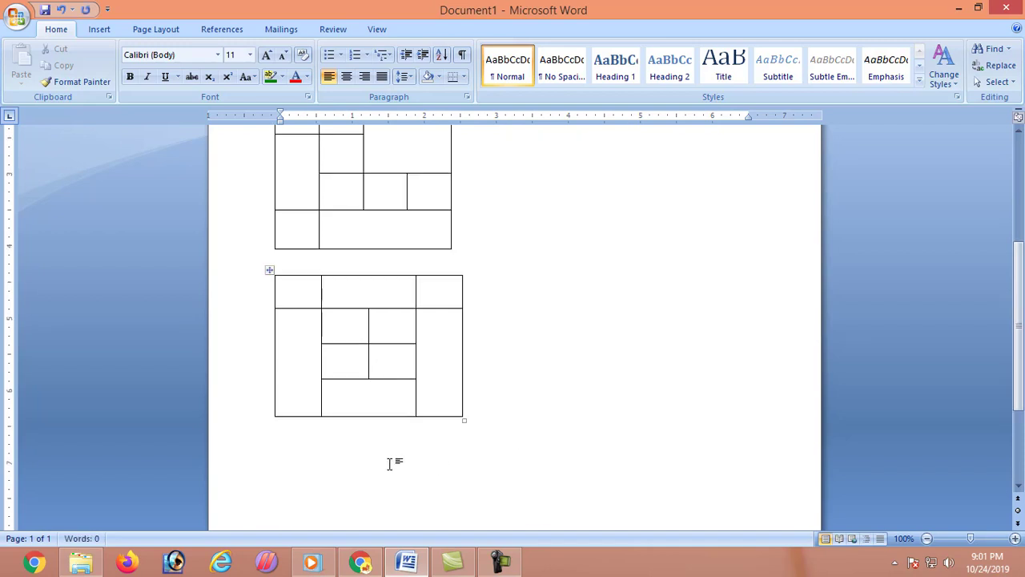
click(100, 32)
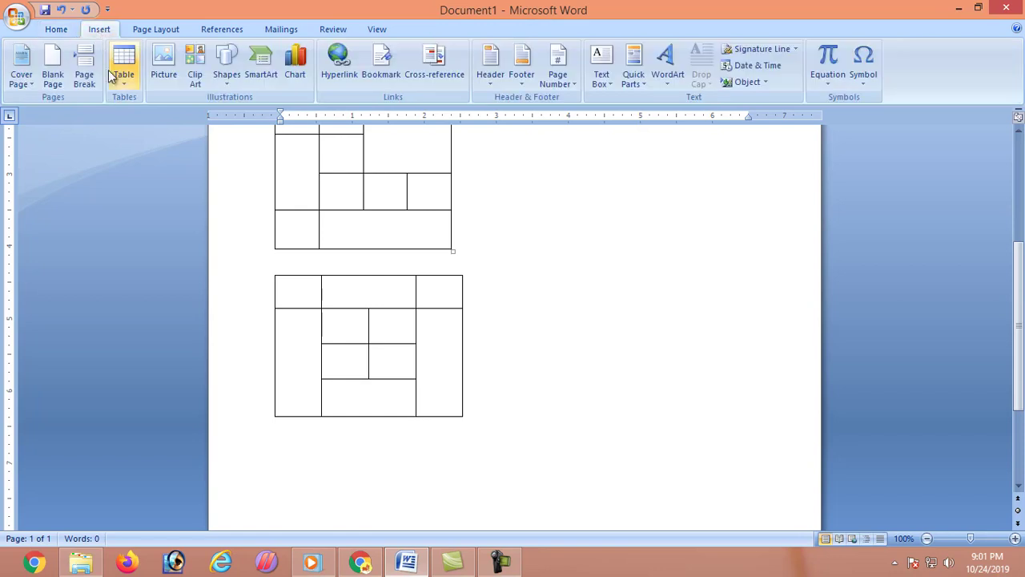
click(123, 73)
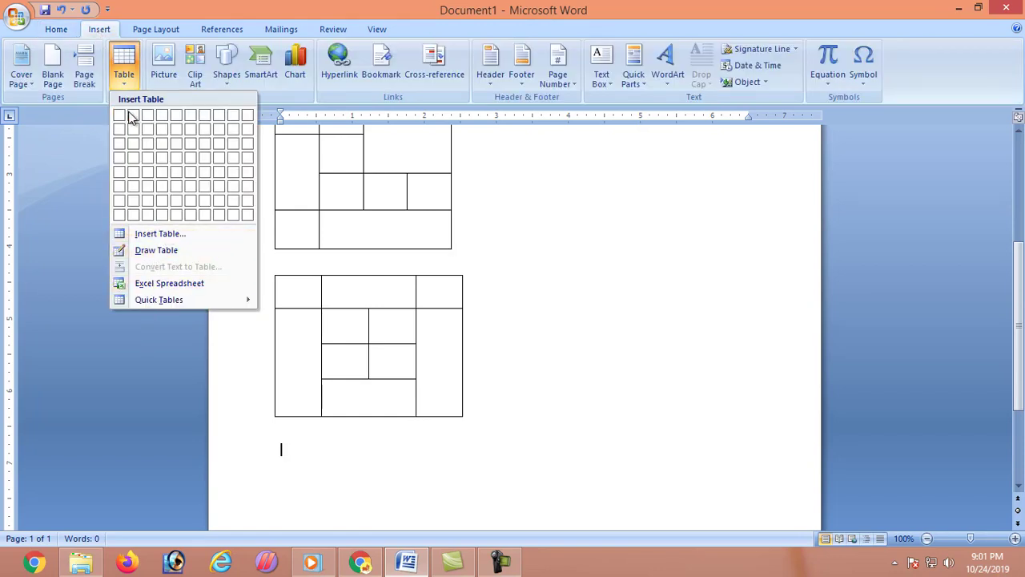
click(161, 234)
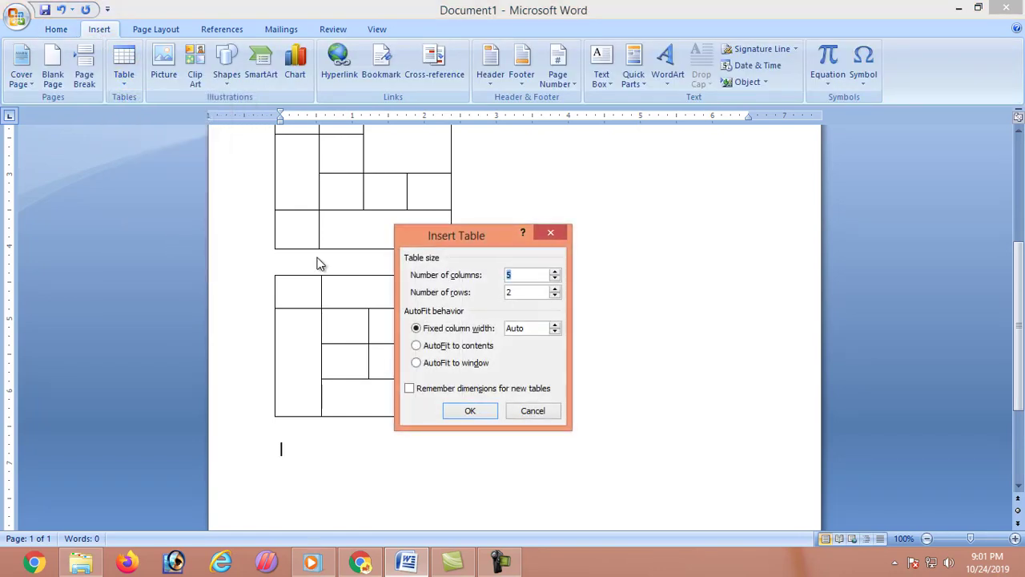
click(556, 279)
click(555, 289)
click(555, 289)
click(470, 411)
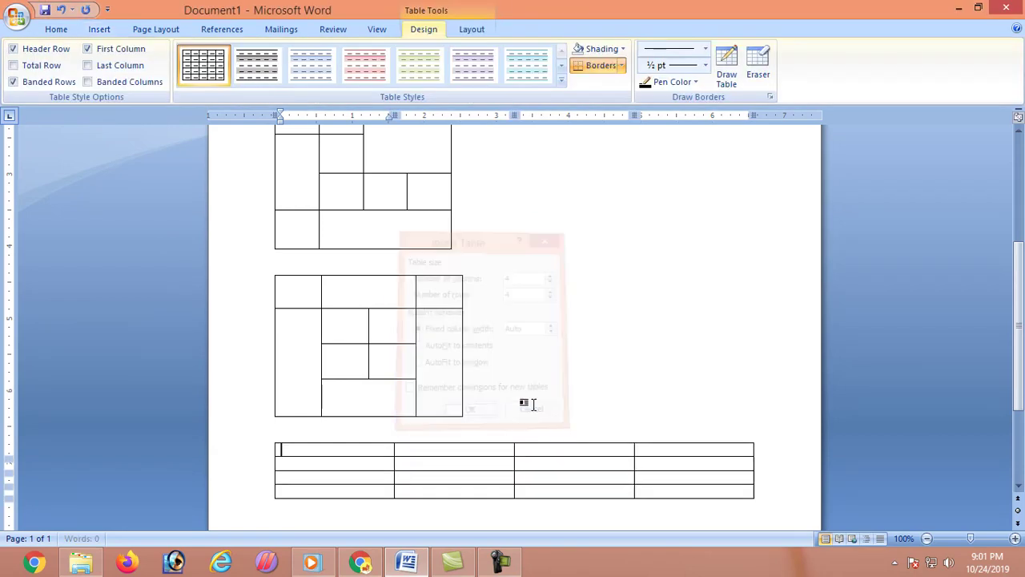
mouse_move(751, 423)
mouse_down()
mouse_move(472, 498)
mouse_move(472, 511)
mouse_up()
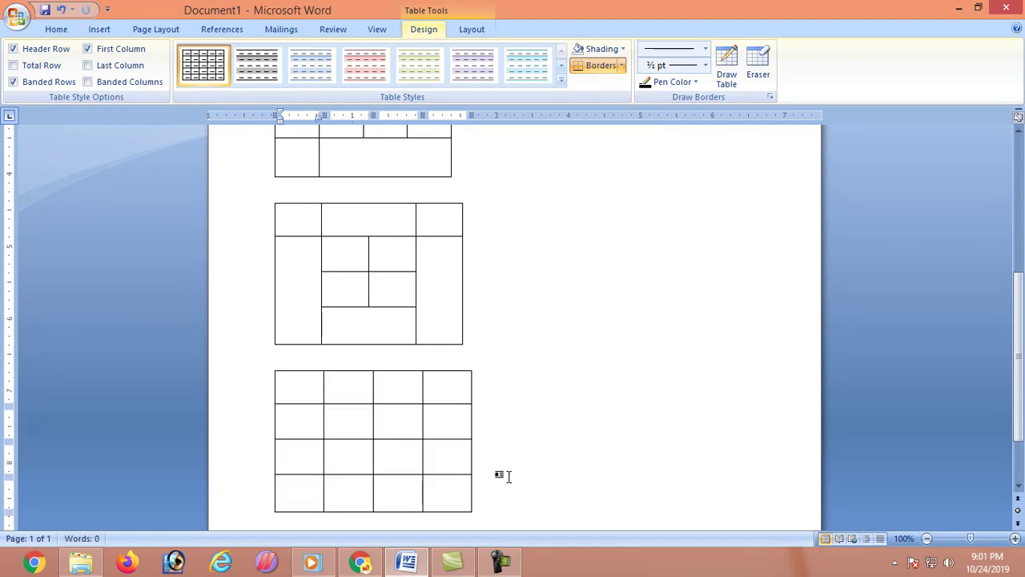
- Merge the first two columns of rows 1–3 into one large top-left block
drag(316, 389, 340, 441)
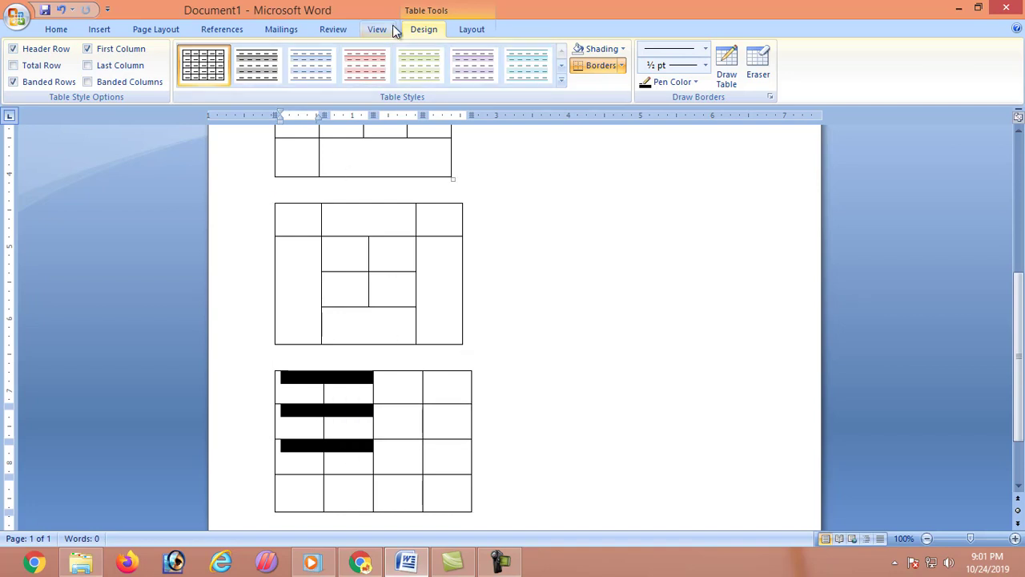
click(471, 29)
click(314, 64)
click(643, 377)
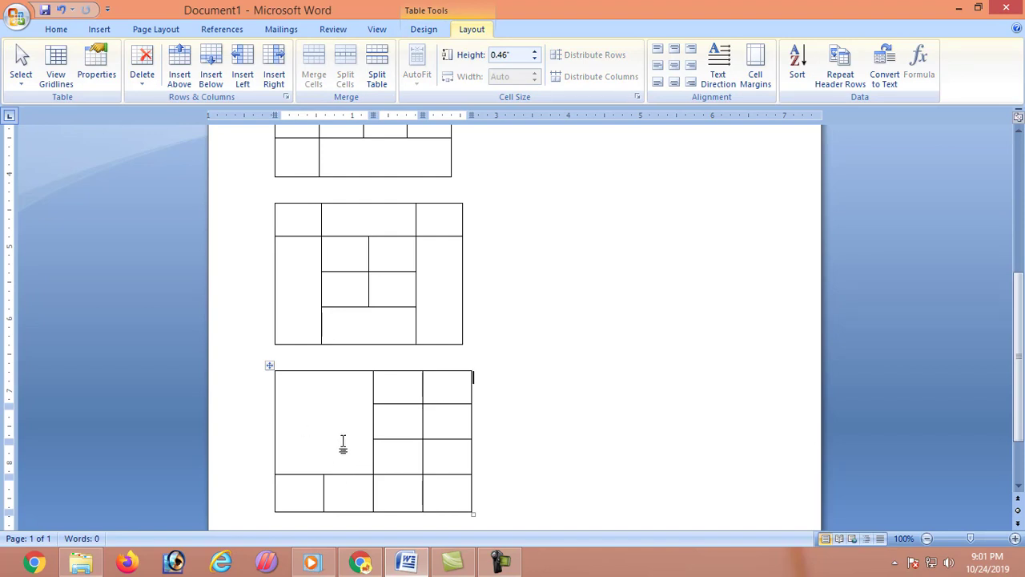
- Merge the right column's lower three cells into a tall cell and the two top-right cells into one
drag(445, 424, 449, 494)
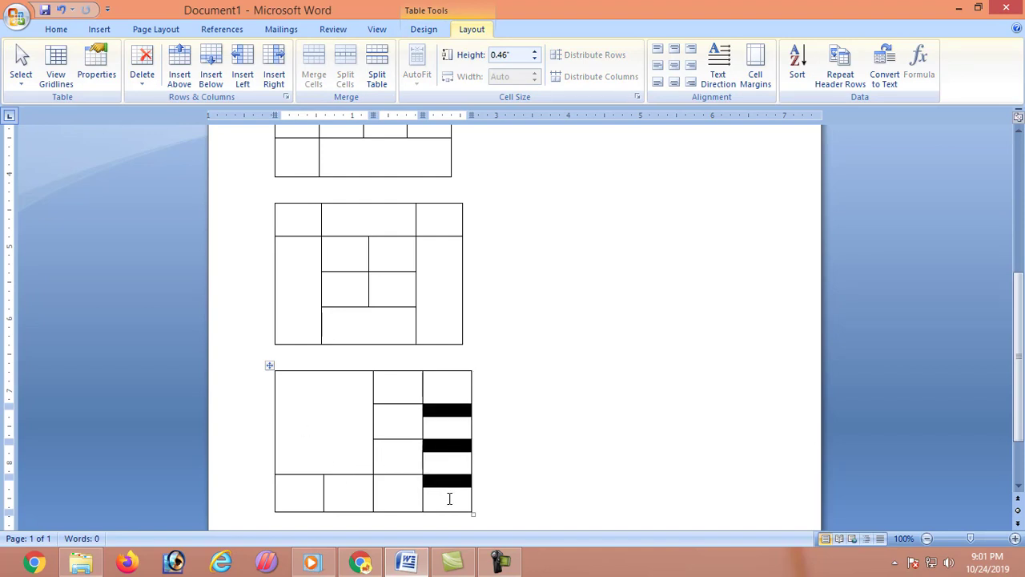
click(314, 64)
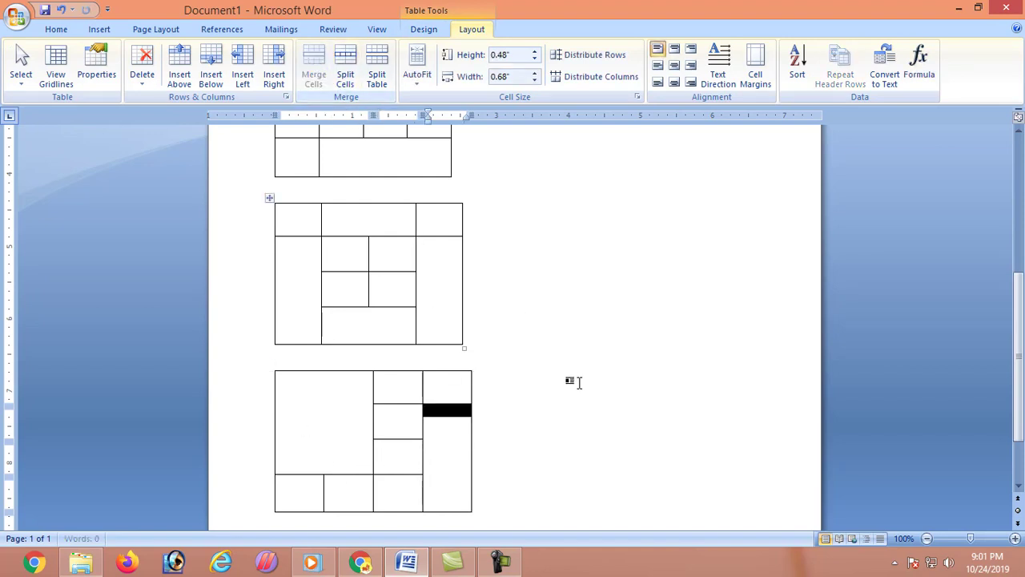
click(578, 382)
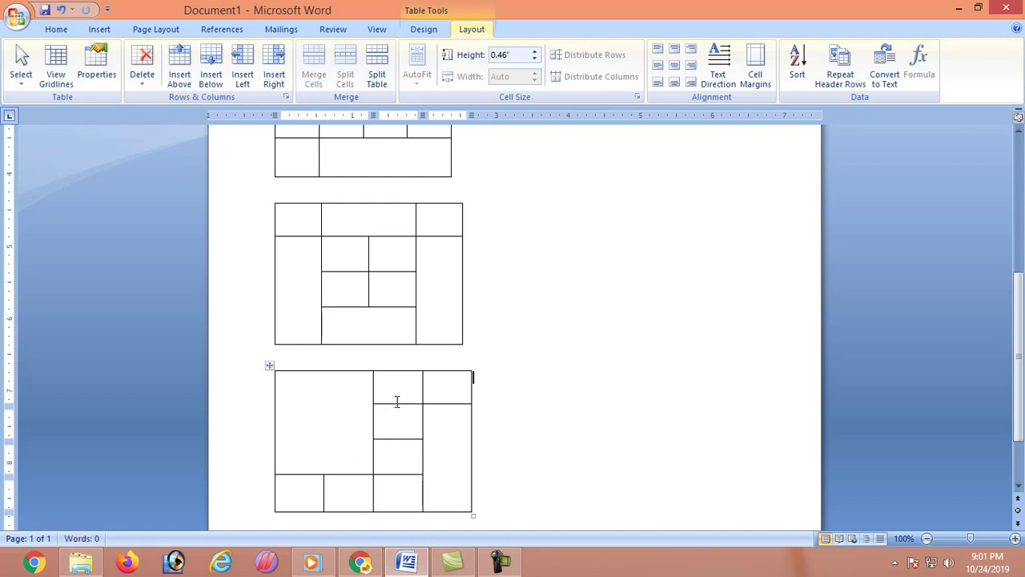
drag(409, 384, 441, 392)
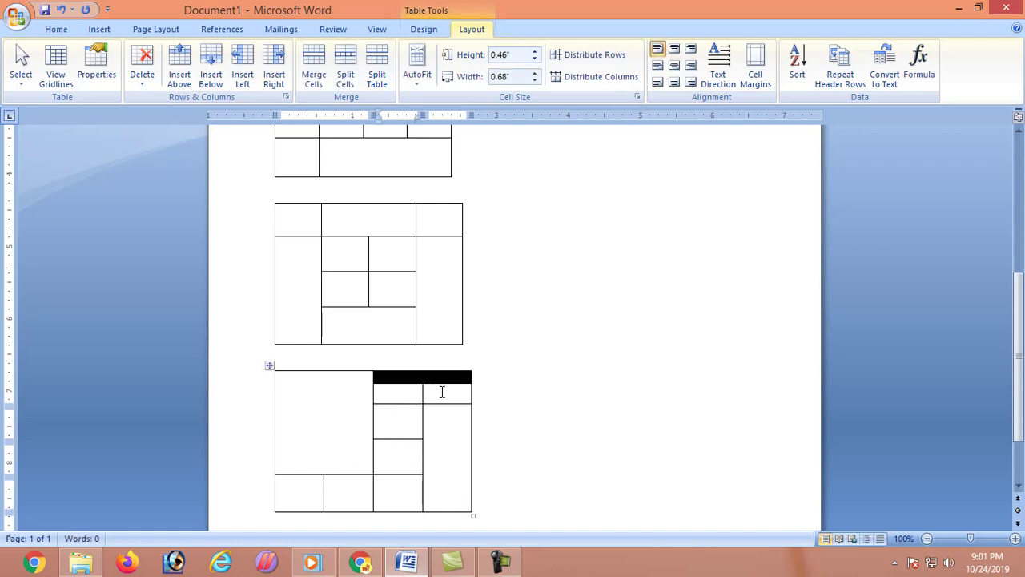
click(311, 80)
click(568, 416)
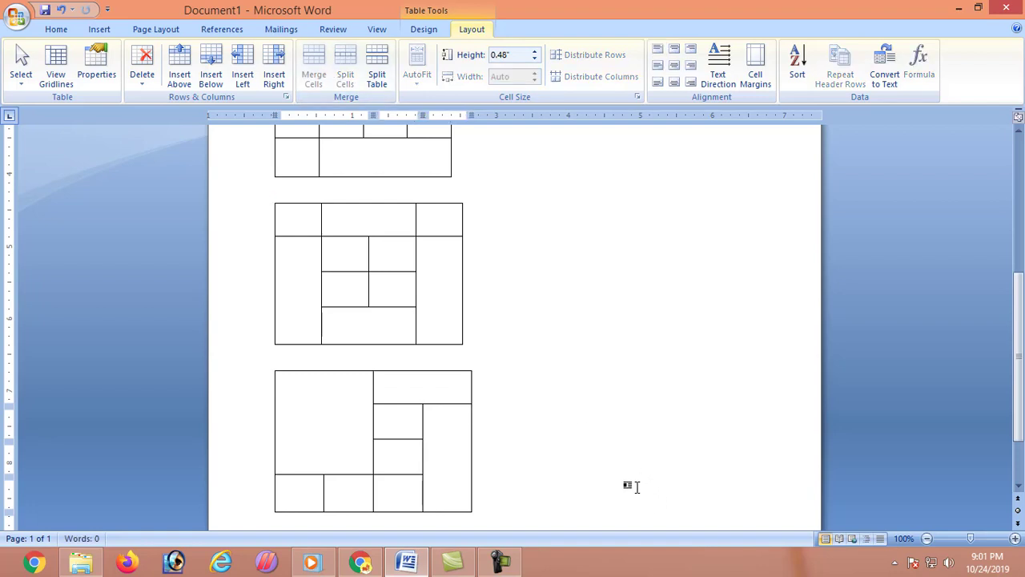
- Look over the three tables and place the insertion point below the last table, onto page 2
scroll(596, 486, up, 3)
click(396, 226)
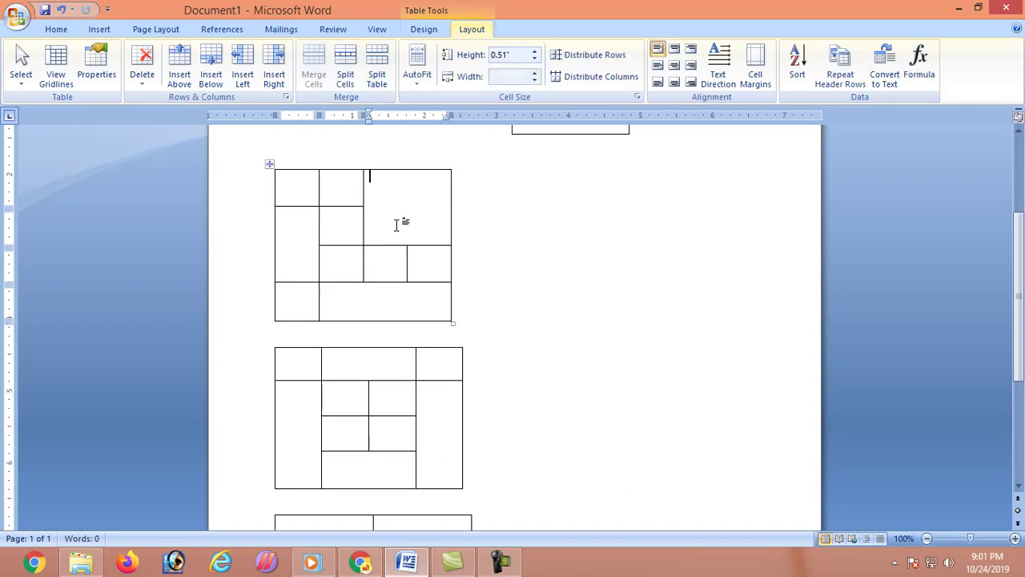
scroll(433, 307, up, 3)
scroll(433, 307, down, 3)
click(404, 430)
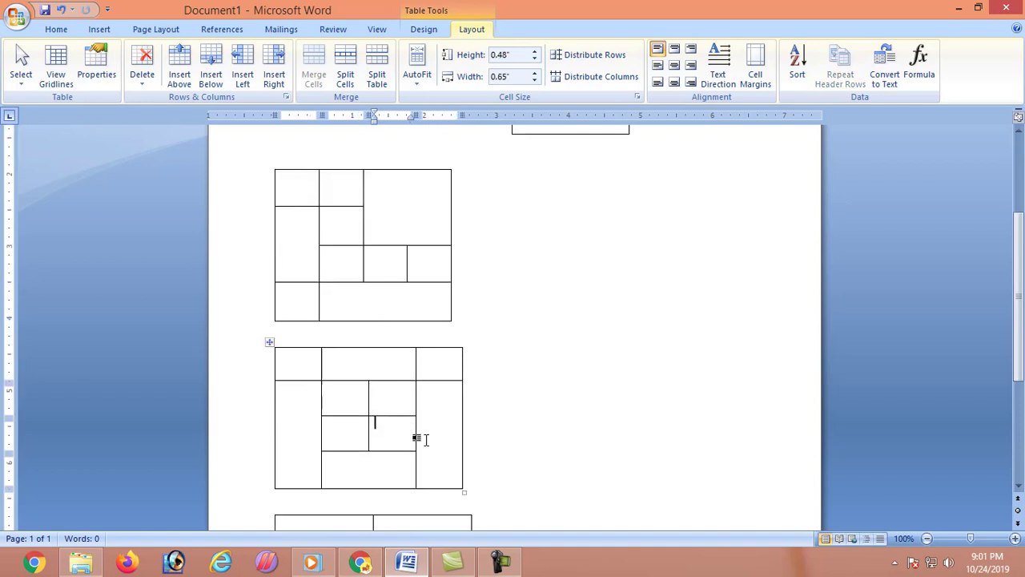
scroll(419, 435, down, 2)
click(407, 451)
scroll(492, 405, down, 2)
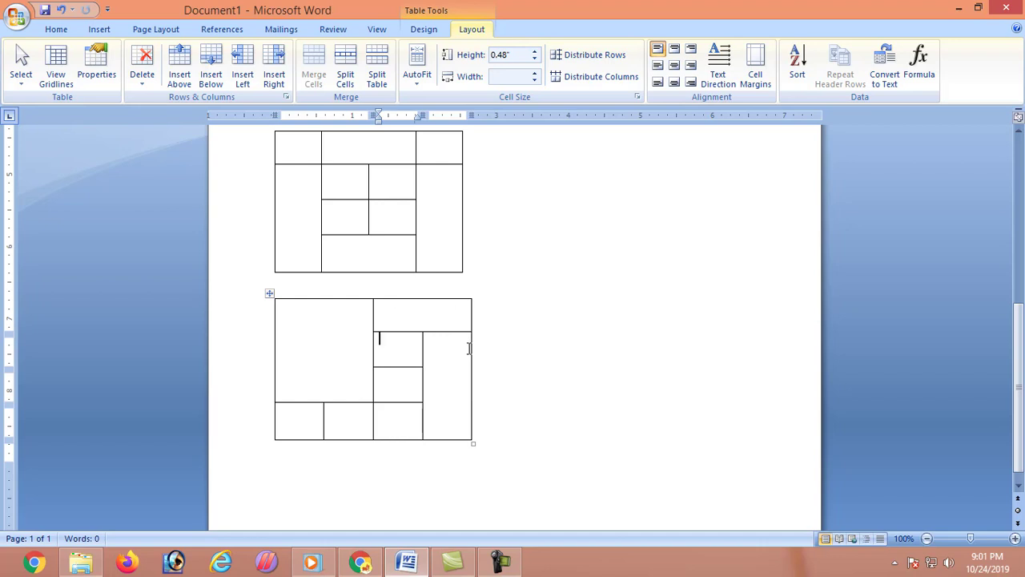
scroll(549, 401, down, 1)
click(474, 462)
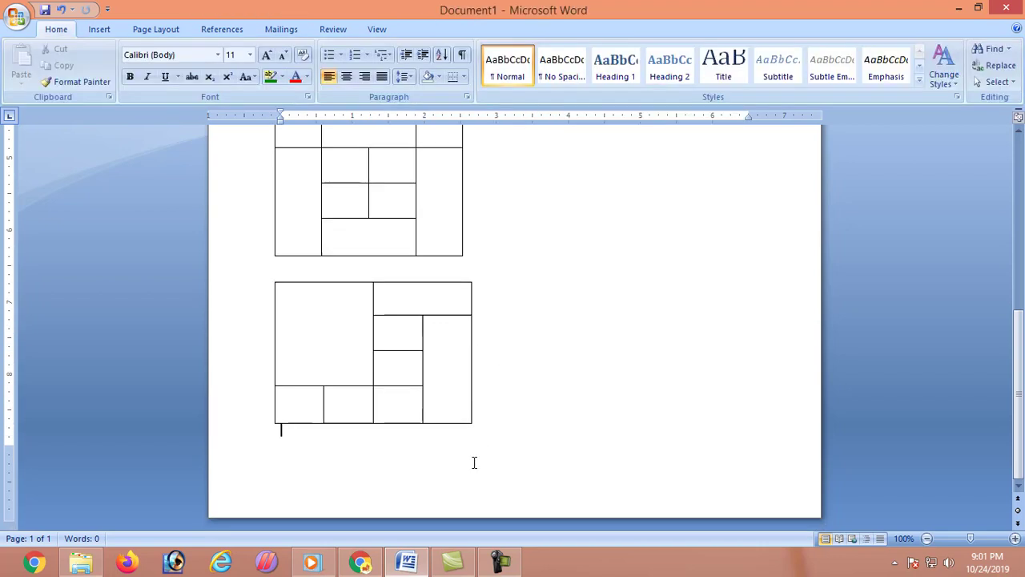
scroll(472, 464, down, 3)
scroll(469, 467, down, 1)
- Insert a 4-column, 4-row table on page 2 and resize it narrower and taller
scroll(470, 467, down, 4)
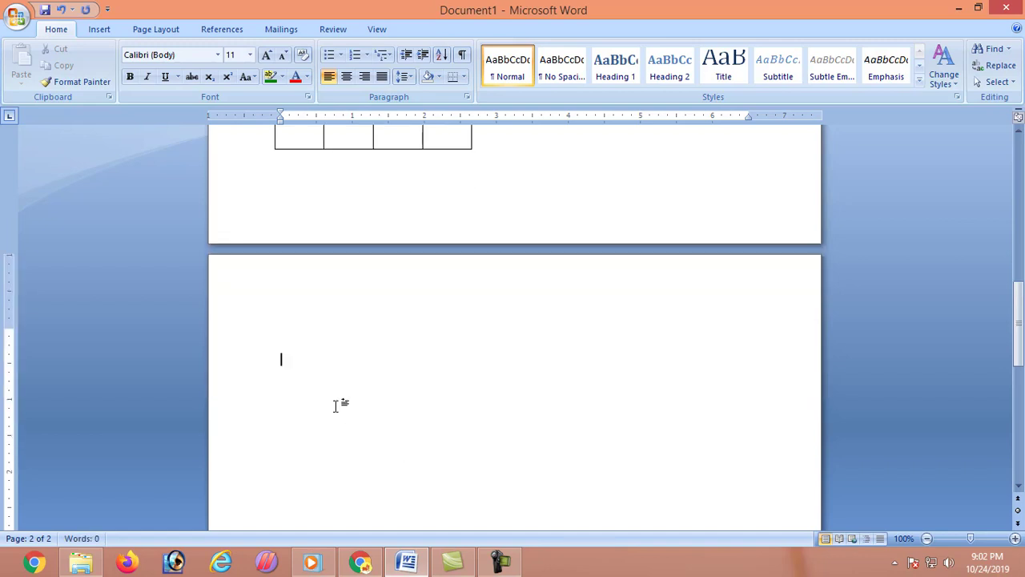
click(99, 28)
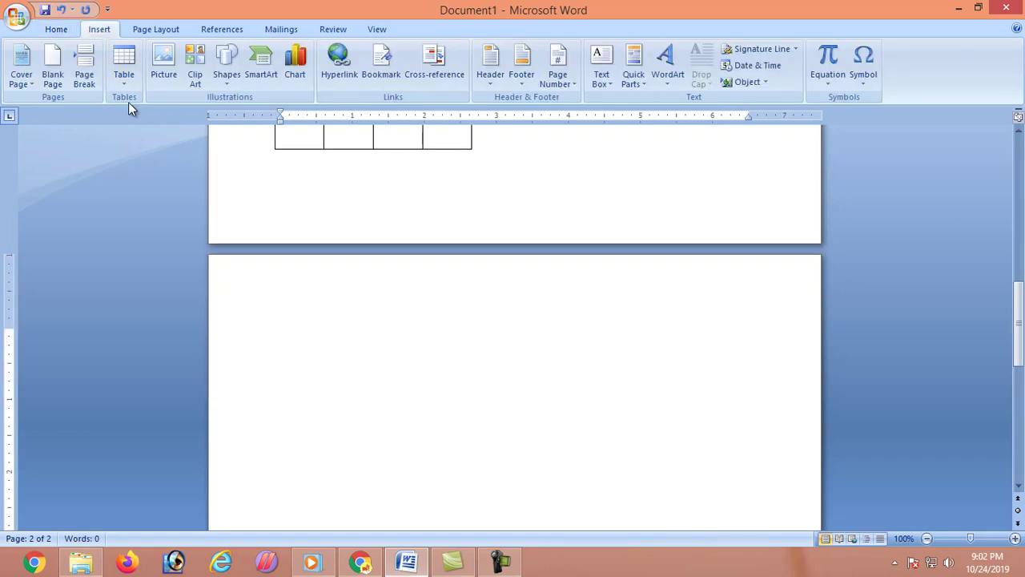
click(124, 64)
click(148, 233)
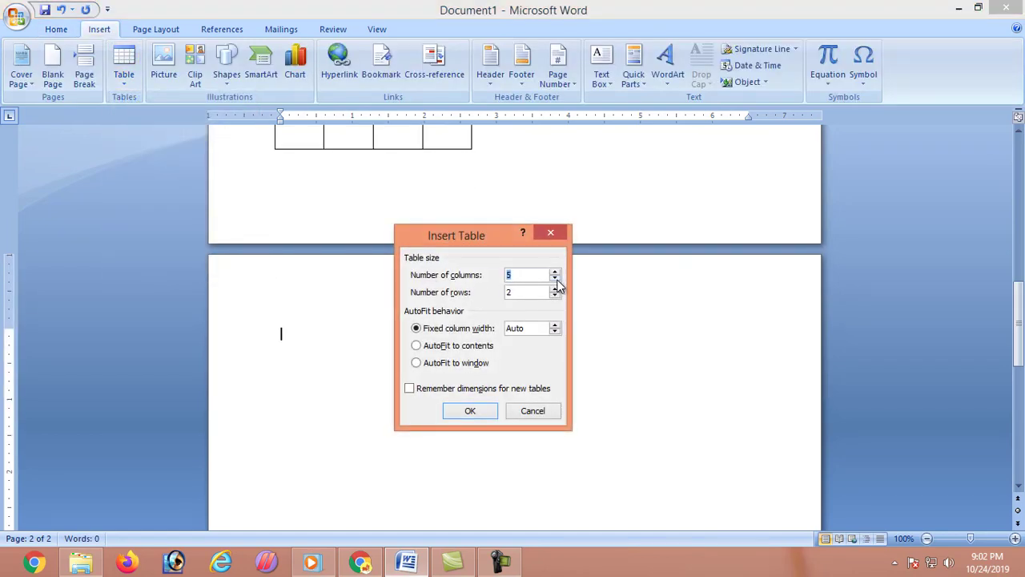
click(555, 278)
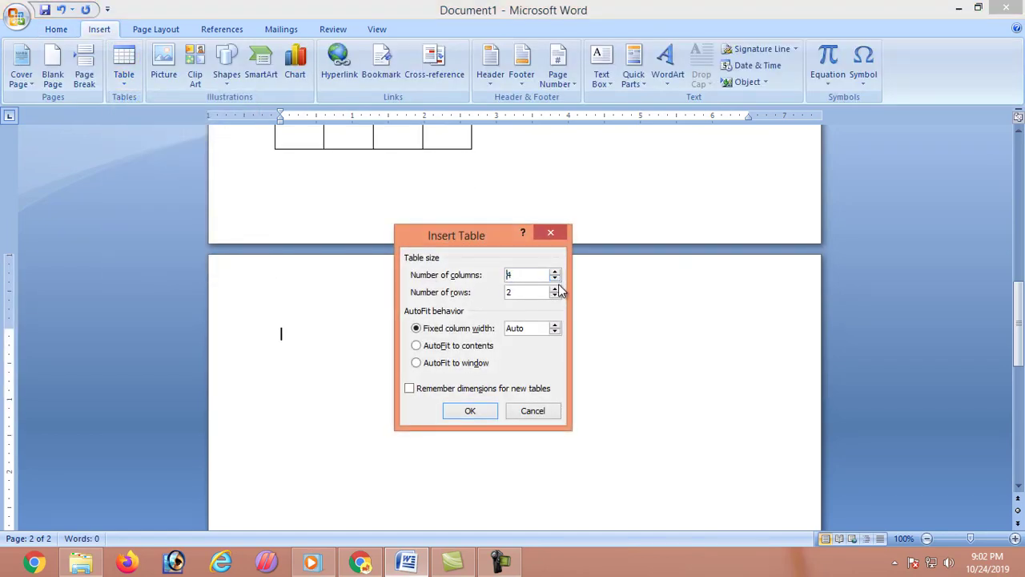
click(471, 411)
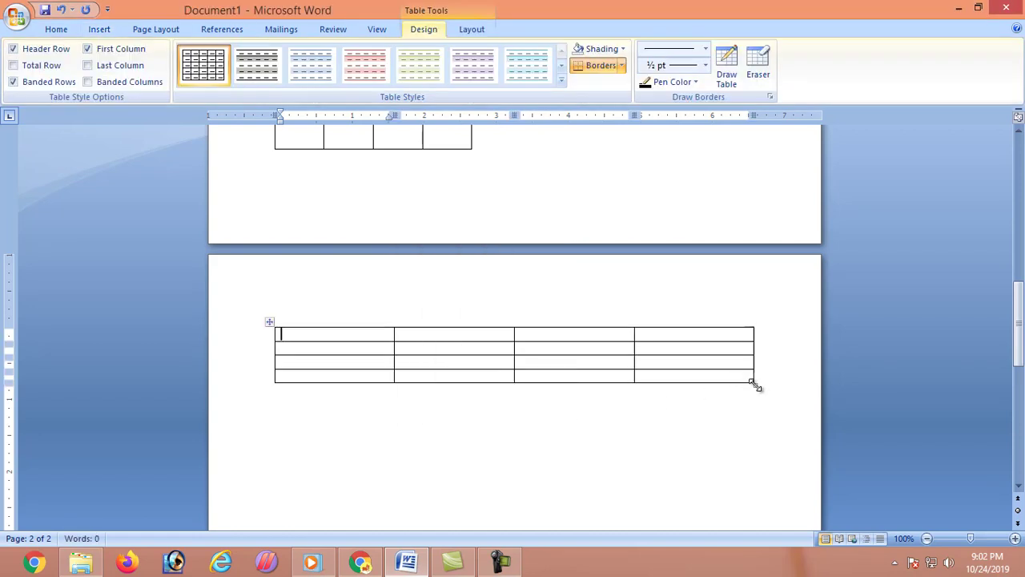
drag(753, 382, 497, 485)
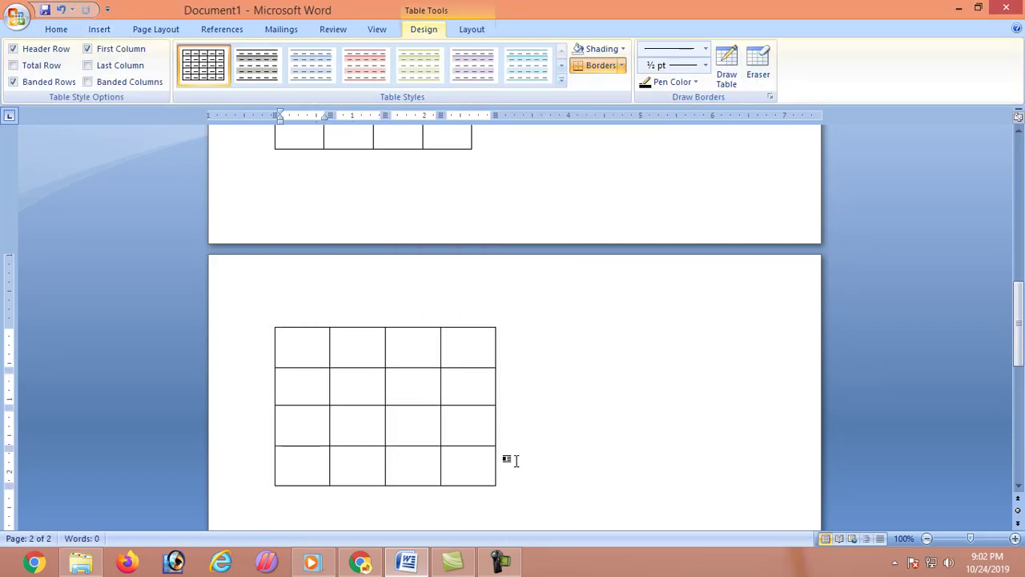
- Select the middle two cells of row 2 in the new table
mouse_move(350, 383)
mouse_down()
mouse_move(403, 385)
mouse_move(405, 394)
mouse_move(396, 385)
mouse_up()
click(339, 397)
click(390, 398)
click(362, 389)
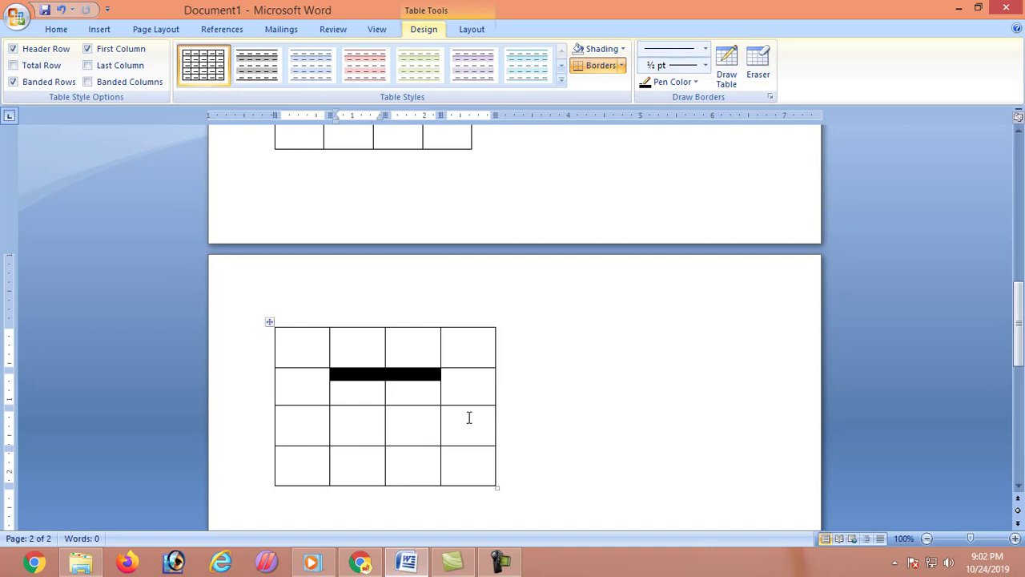
- Merge the middle two cells of row 2 and the two bottom-right cells
click(473, 34)
click(314, 74)
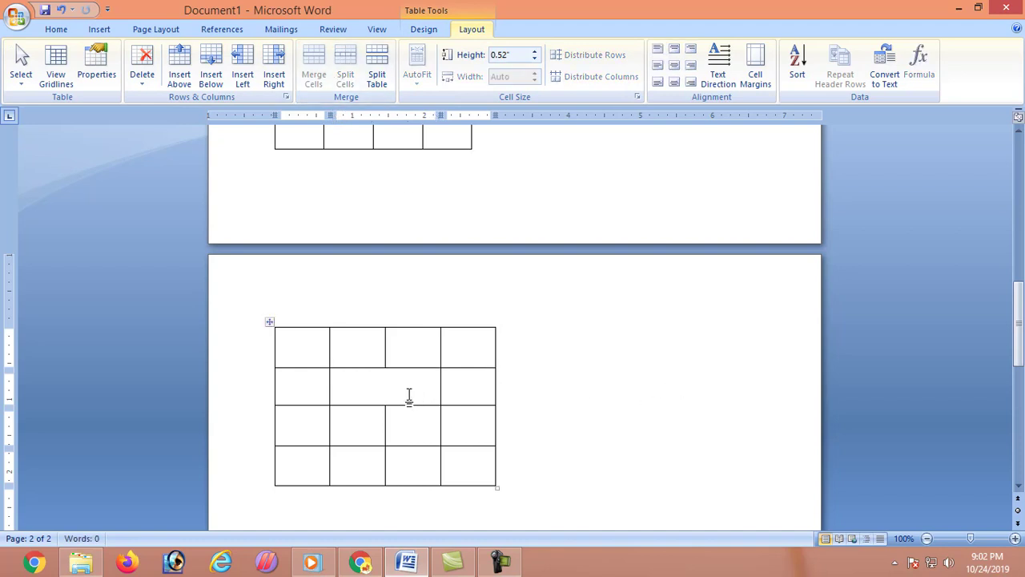
drag(430, 472, 460, 472)
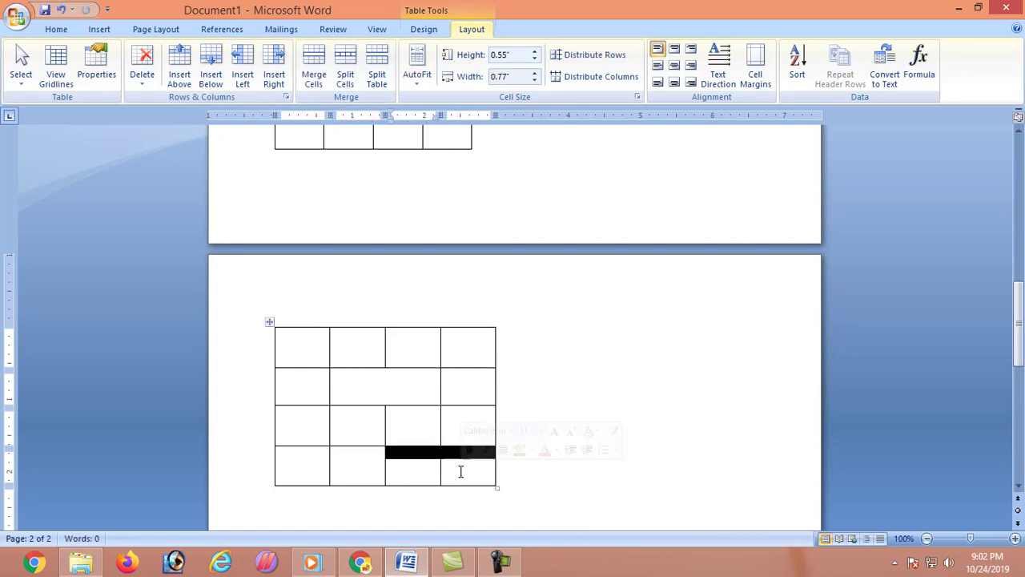
click(314, 74)
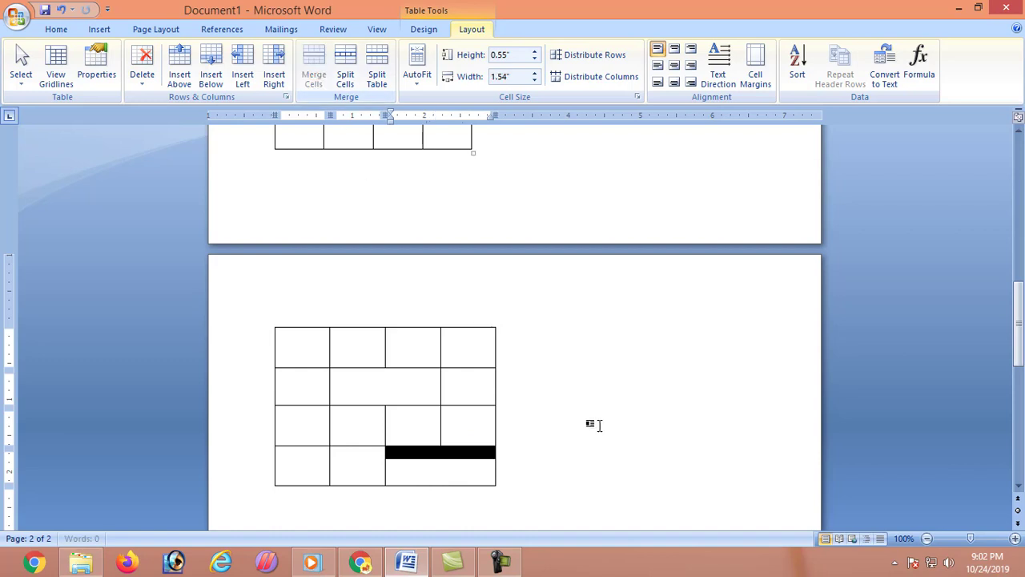
click(599, 424)
- Merge the right column's top three cells and column 2's cells in rows 3–4
click(477, 350)
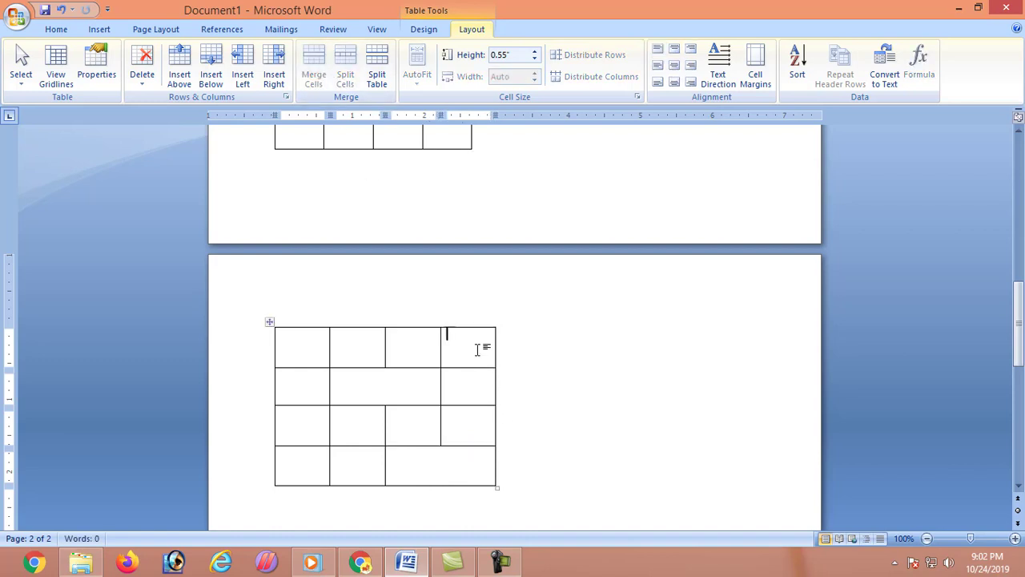
drag(477, 350, 480, 410)
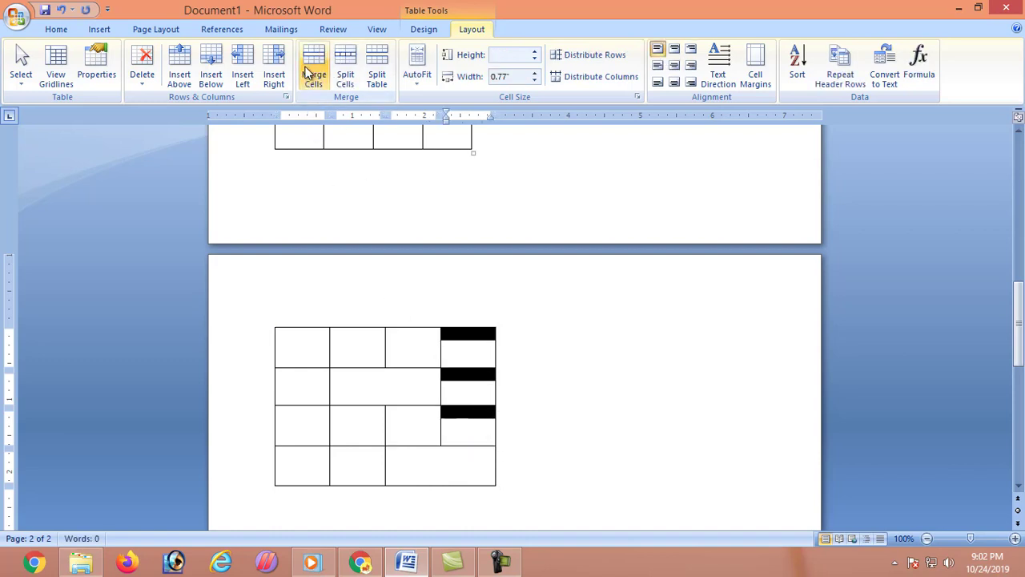
click(314, 75)
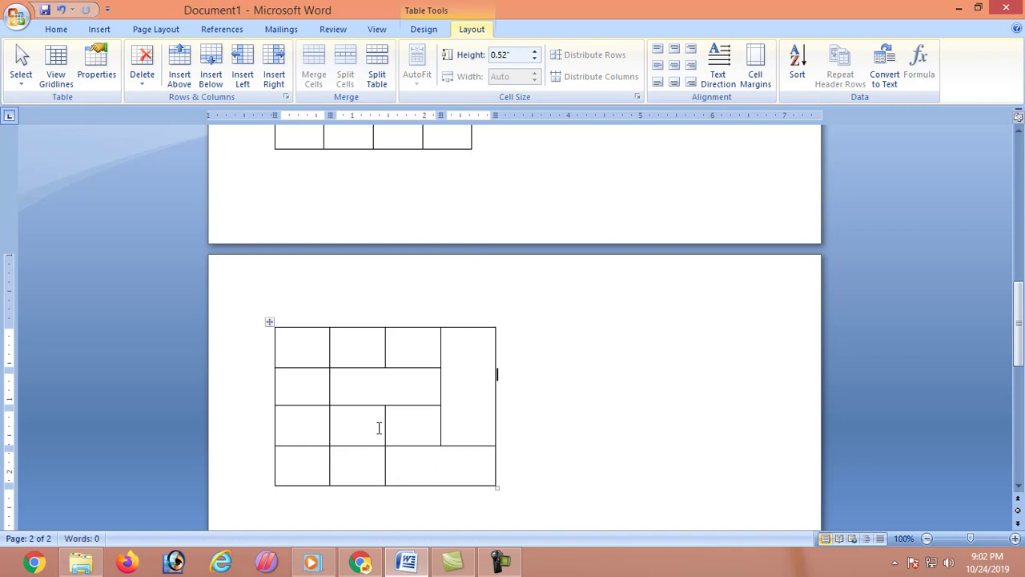
drag(359, 434, 359, 472)
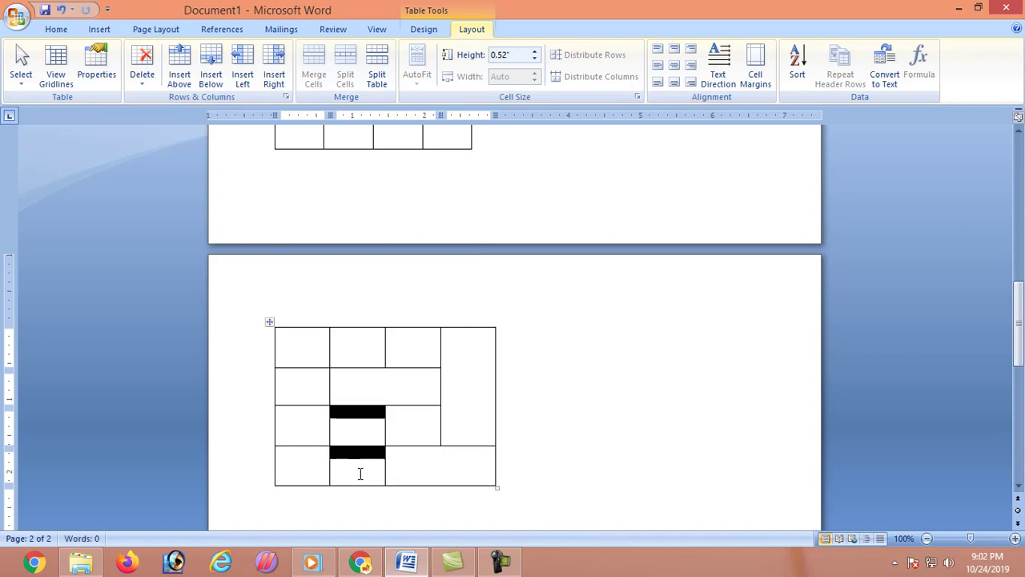
click(317, 81)
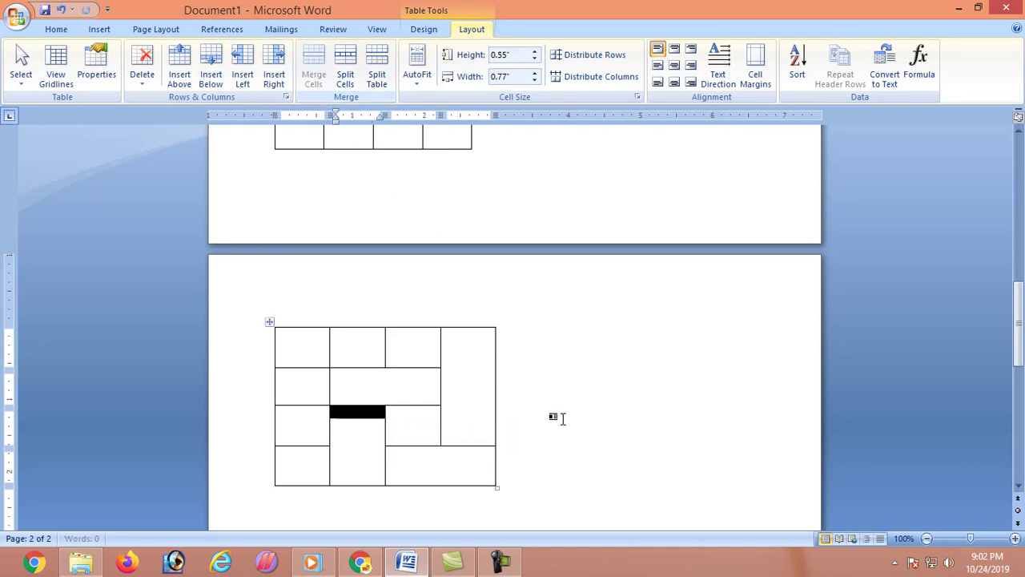
click(560, 418)
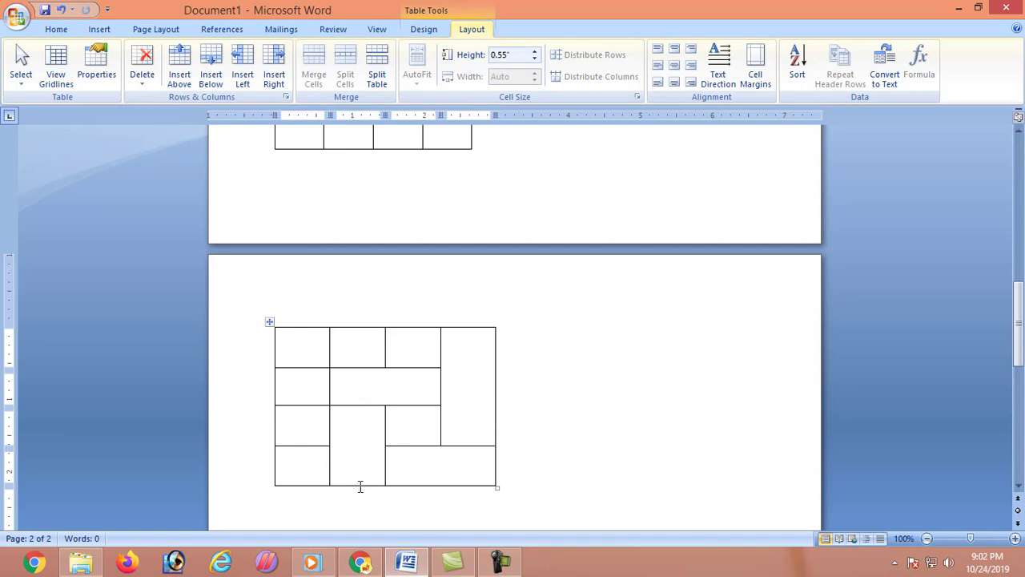
click(356, 441)
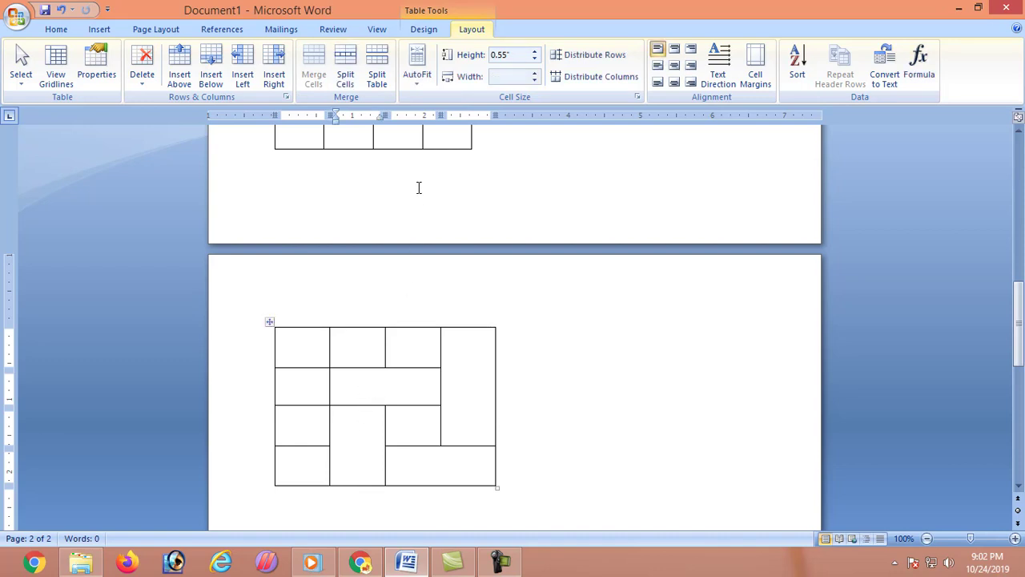
- Split the tall middle cell into 2 columns, then into 6 narrow columns
click(346, 74)
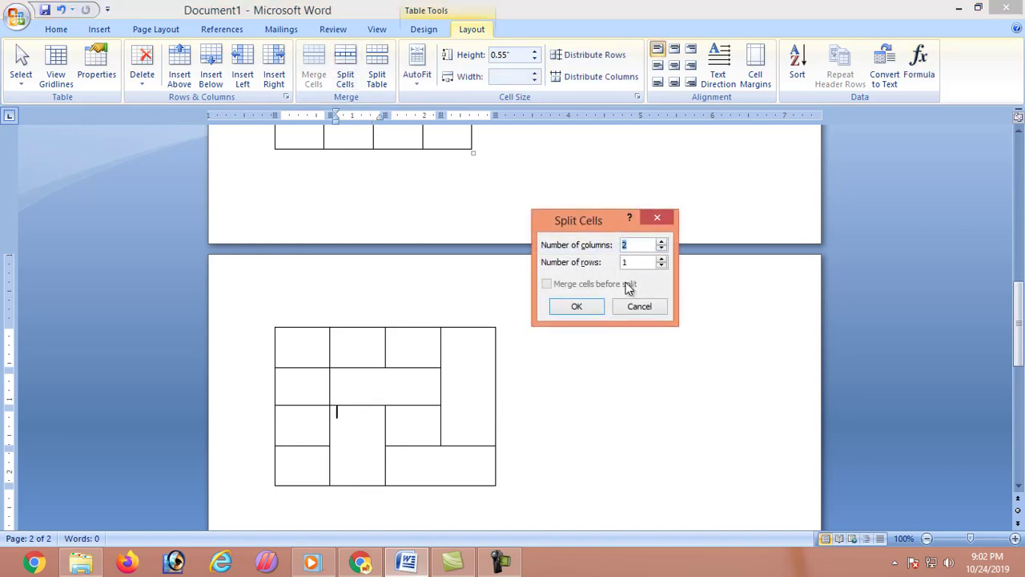
click(578, 306)
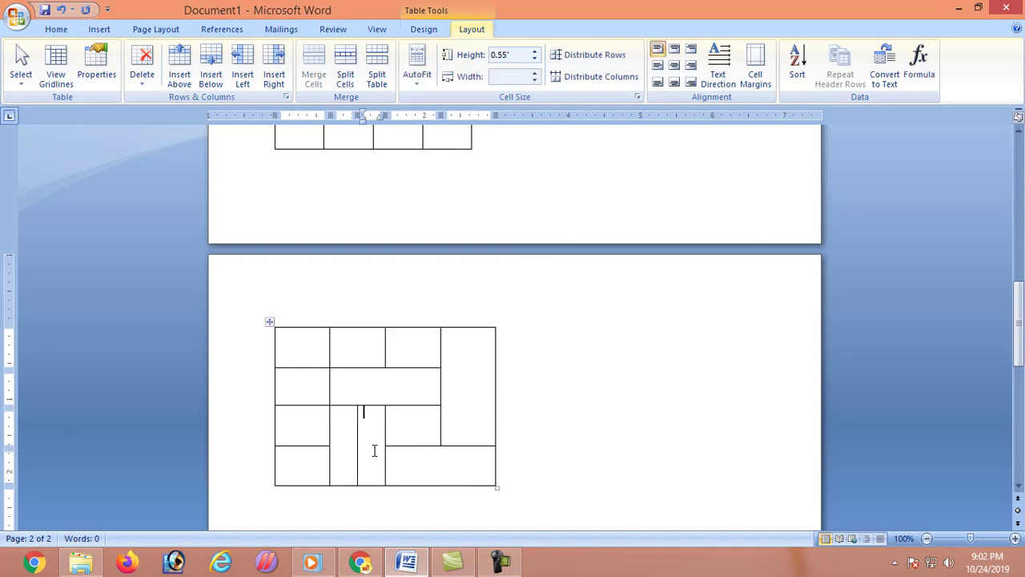
click(345, 71)
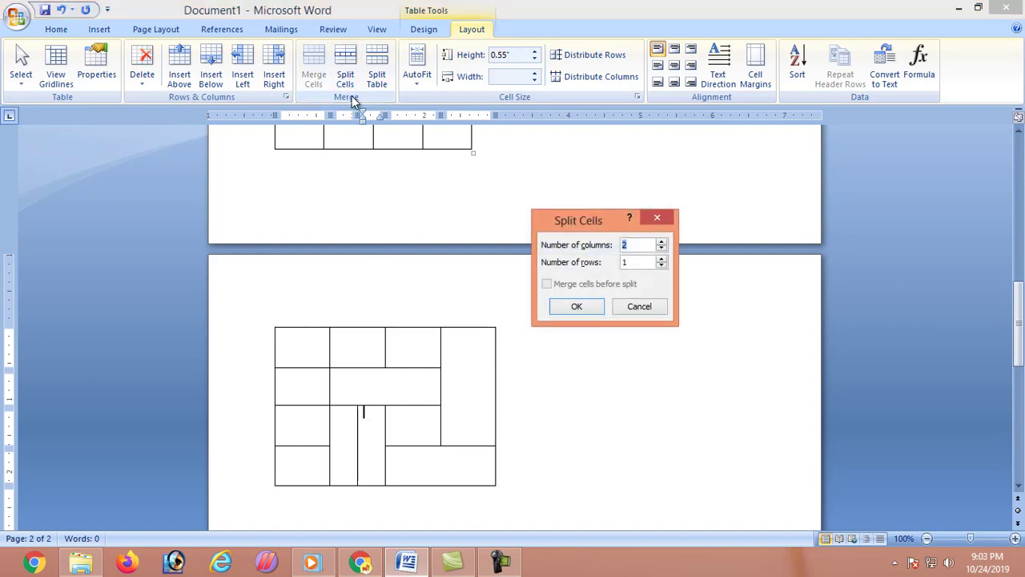
click(661, 242)
click(661, 242)
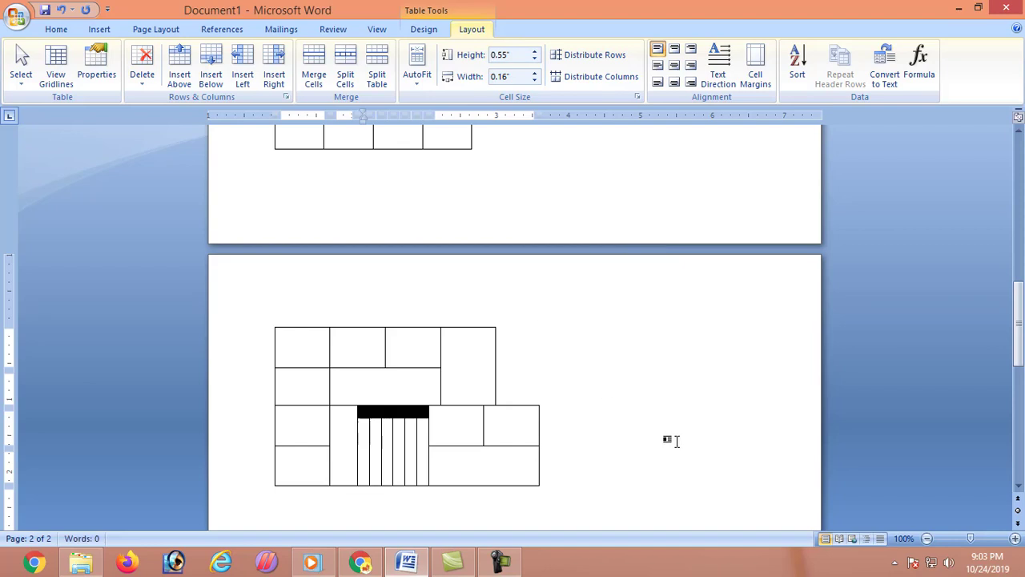
click(678, 441)
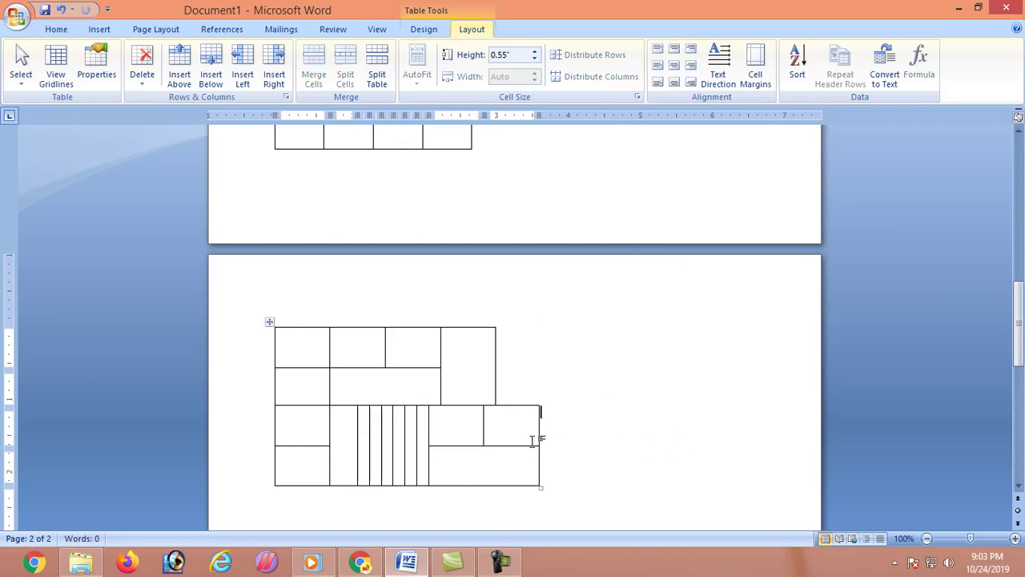
- Split the lower-right merged cell into 1 column and 4 rows
click(469, 465)
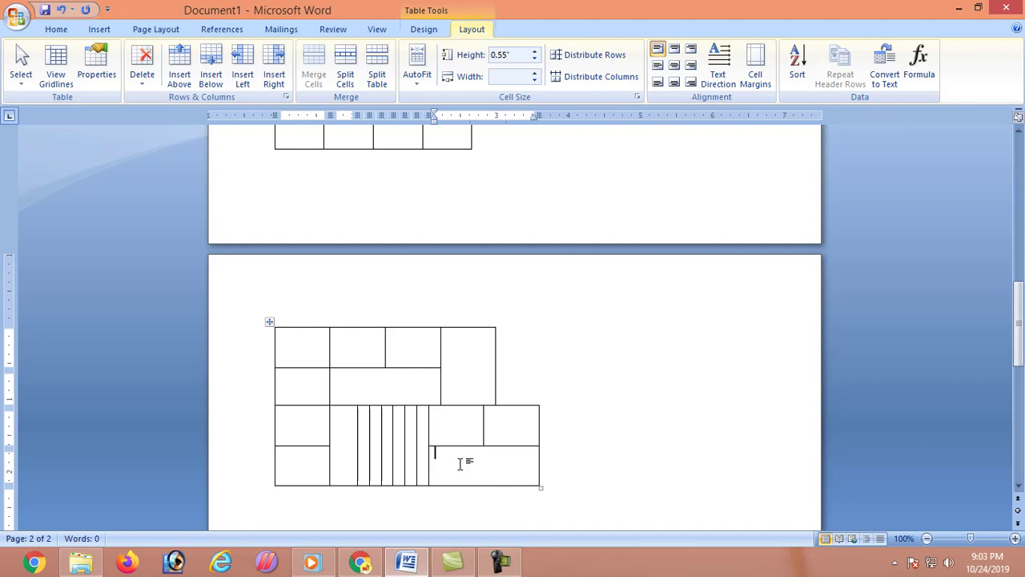
click(346, 76)
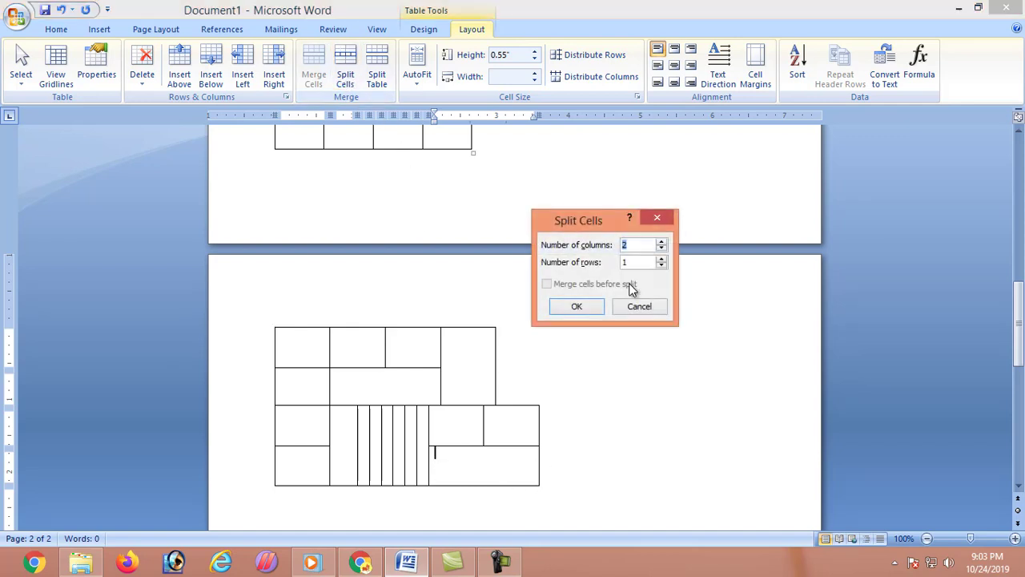
click(660, 249)
click(662, 259)
click(576, 306)
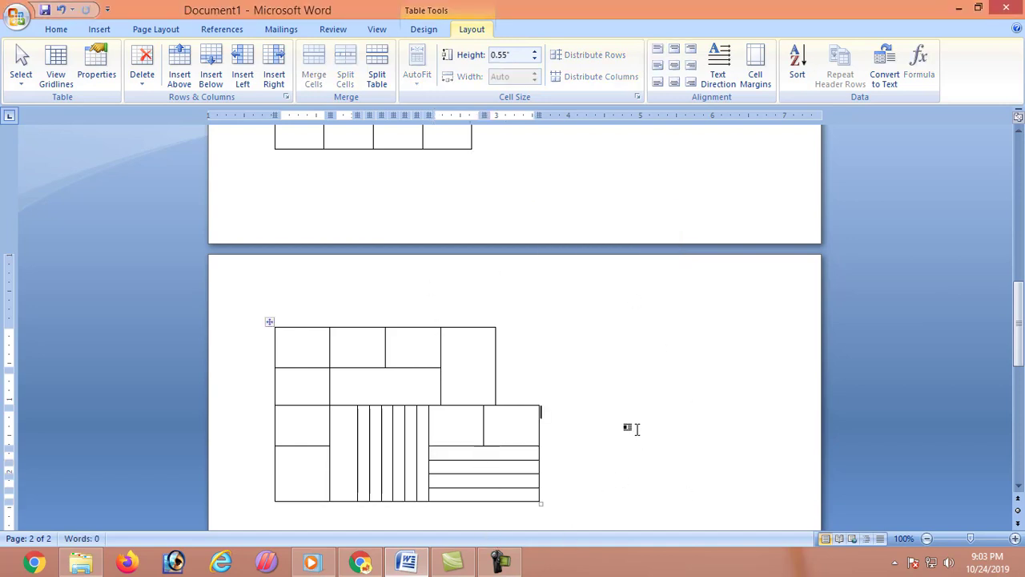
scroll(638, 439, down, 3)
click(519, 462)
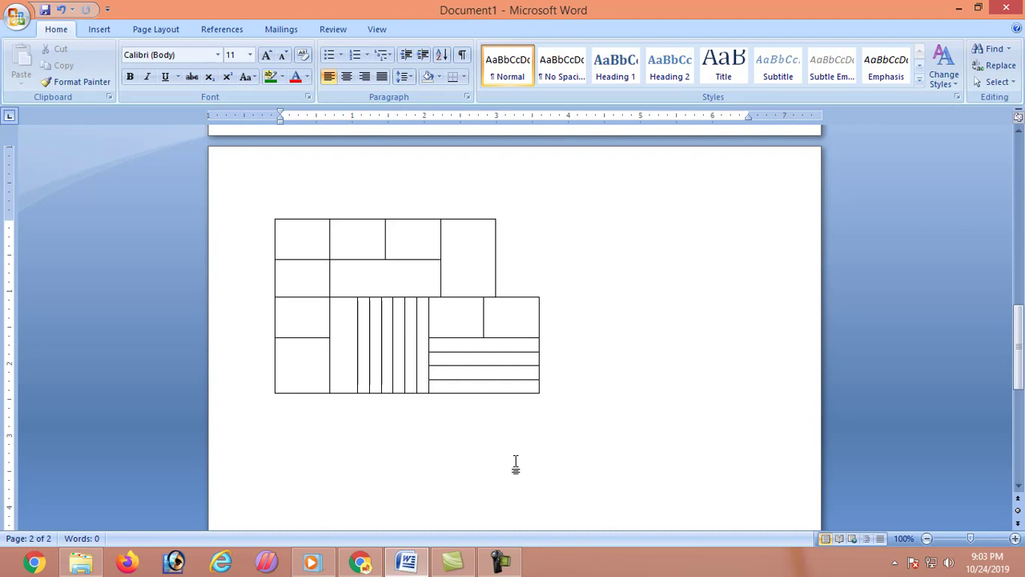
- Add the label 'row' below the table in red 20 pt text and start a new line beneath it
scroll(516, 464, down, 1)
scroll(506, 458, down, 1)
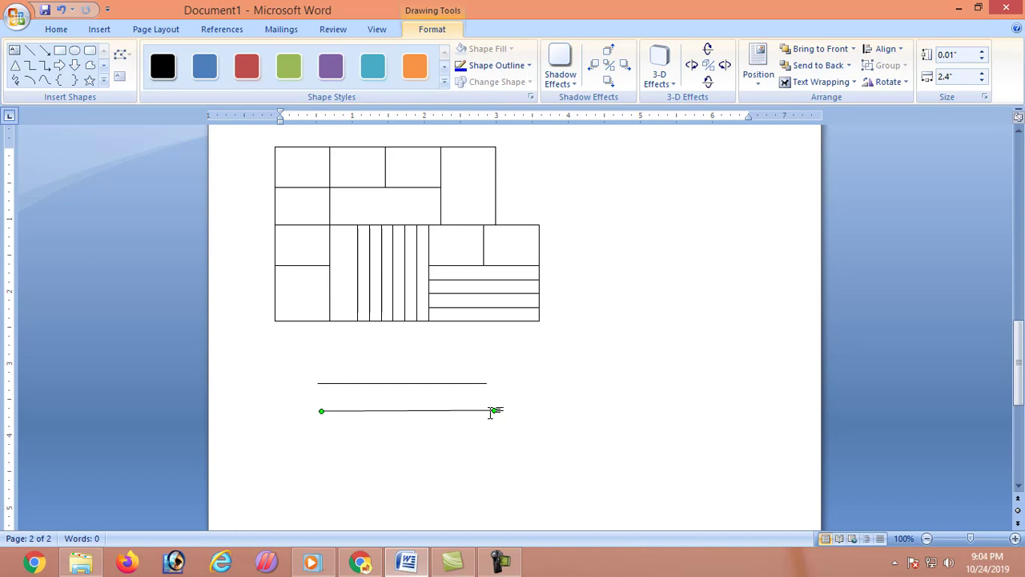
click(495, 389)
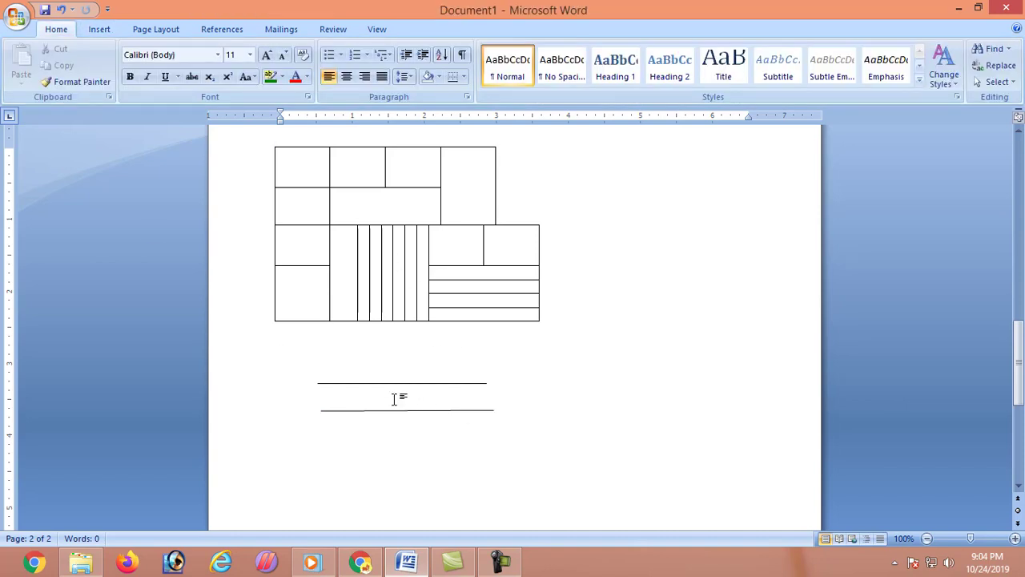
text(r)
text(ow)
click(268, 56)
click(269, 56)
click(268, 57)
click(268, 56)
click(268, 57)
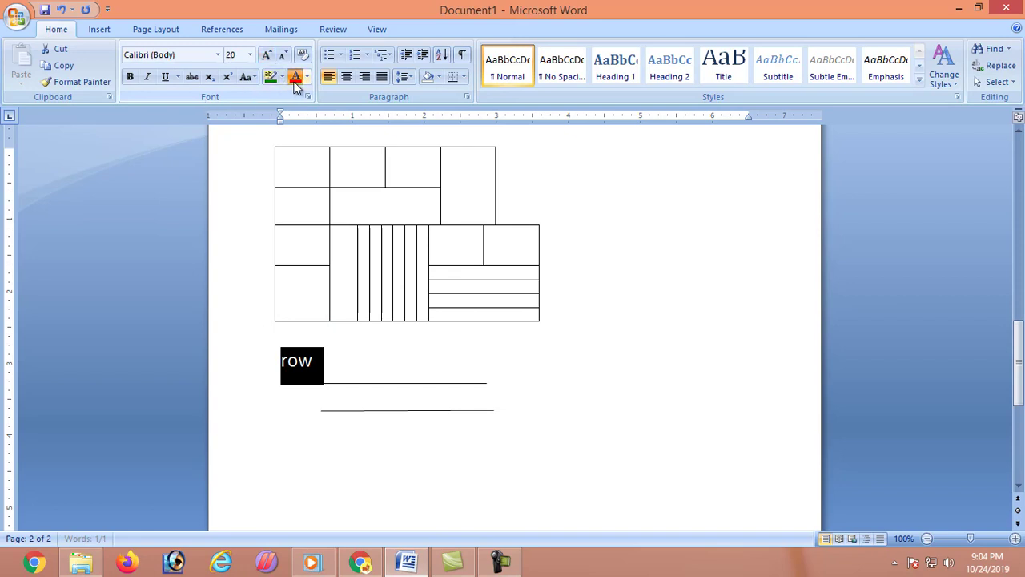
click(295, 76)
click(497, 478)
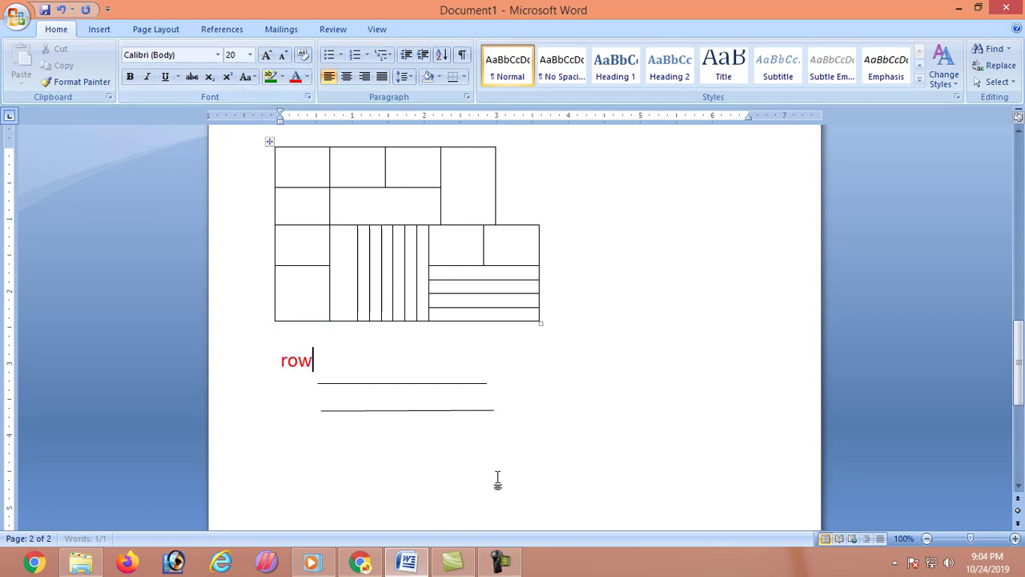
click(419, 428)
key(Return)
- Type the label 'columns' and draw two vertical straight lines beside it
text(co)
text(lu)
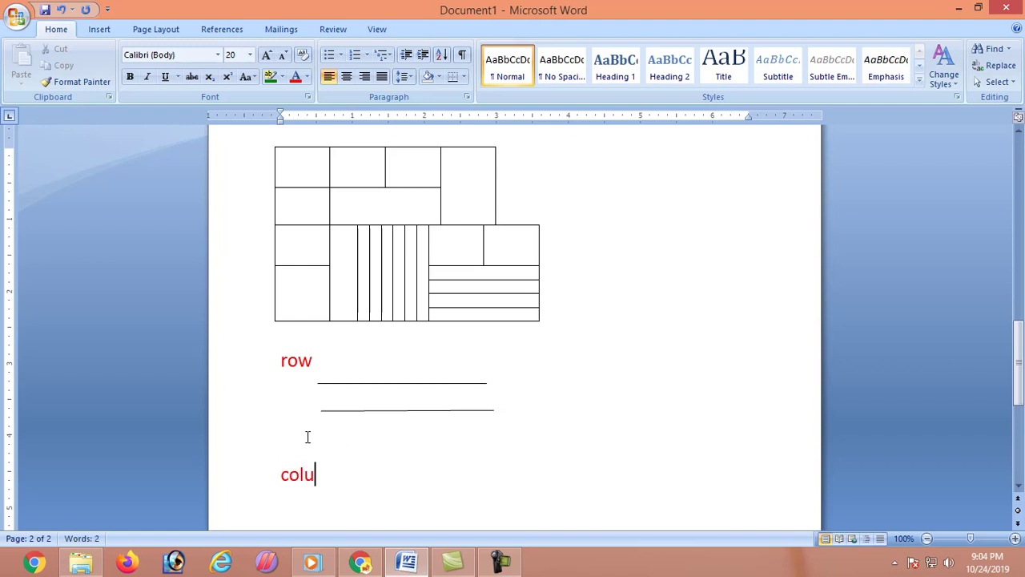
text(mns)
scroll(306, 437, down, 1)
scroll(377, 465, down, 1)
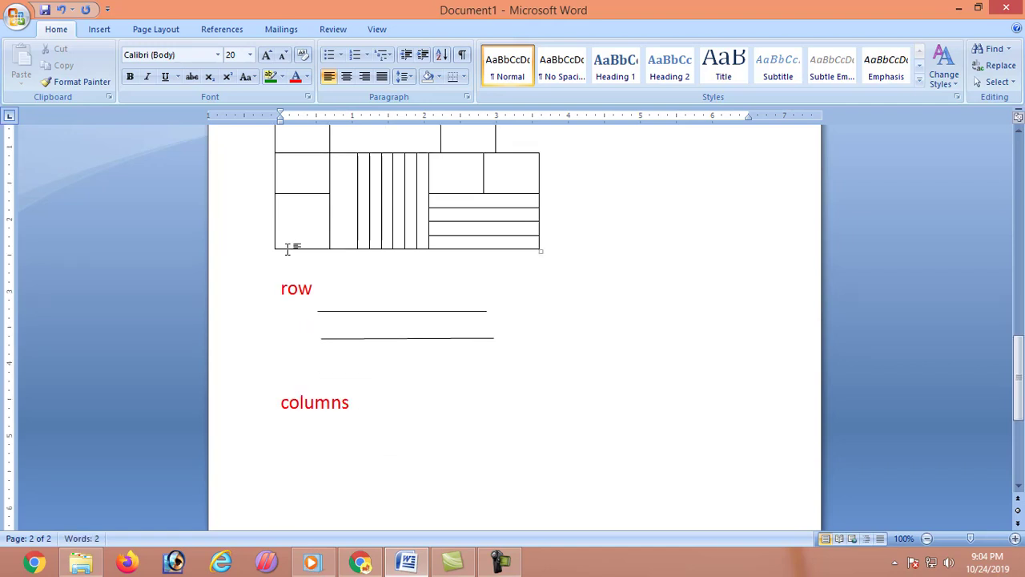
click(112, 30)
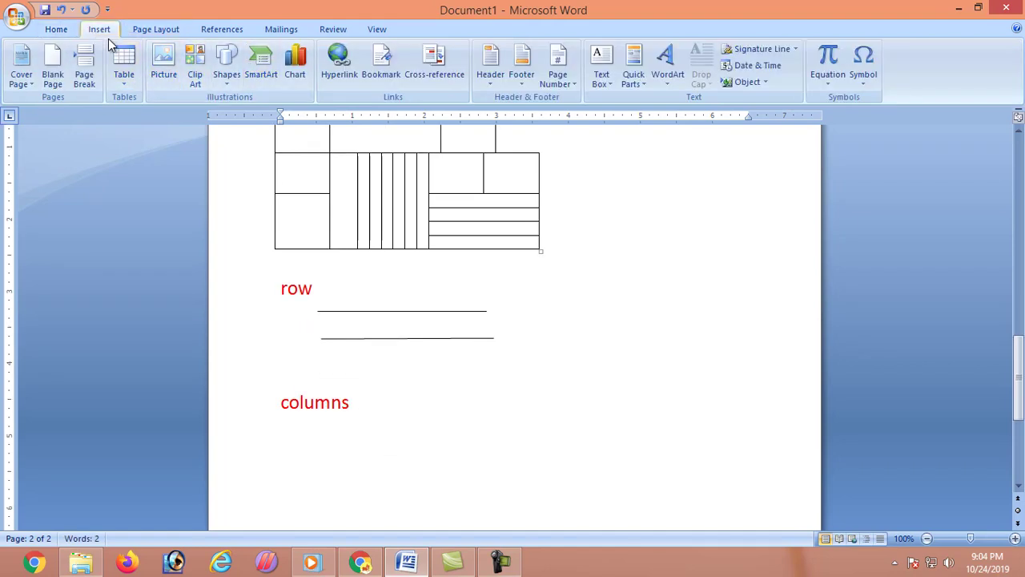
click(227, 72)
click(235, 114)
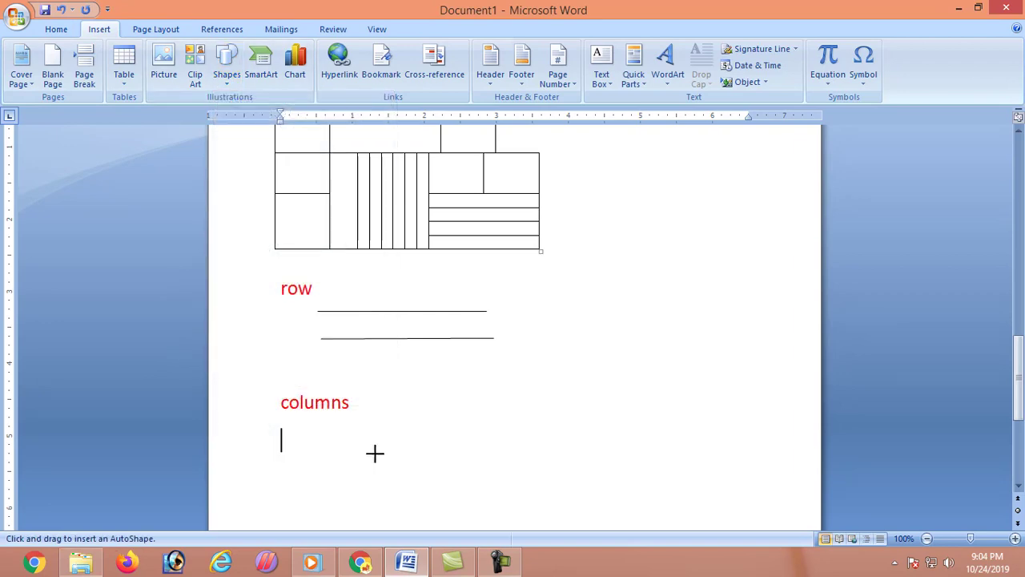
drag(390, 402, 395, 495)
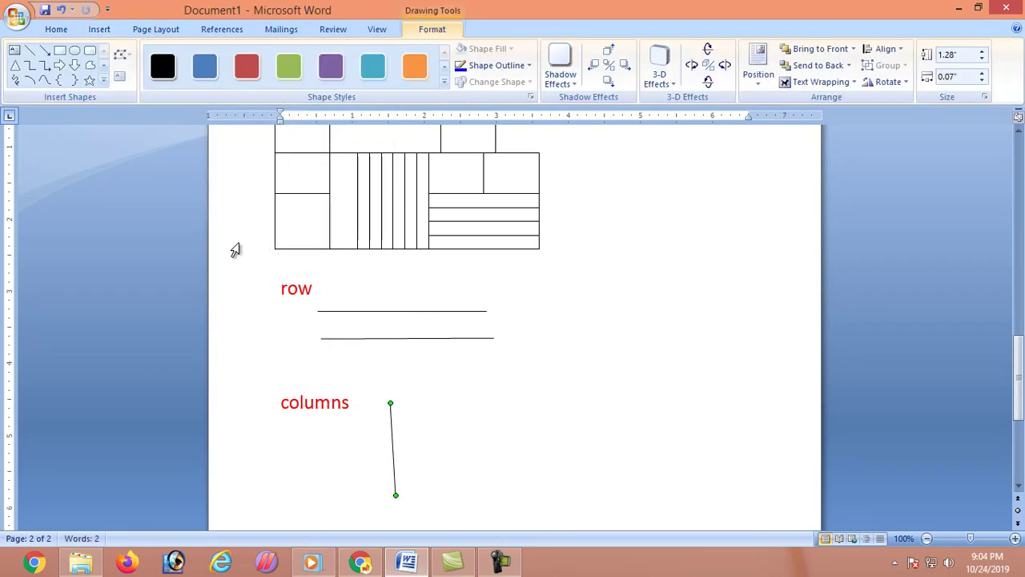
click(97, 29)
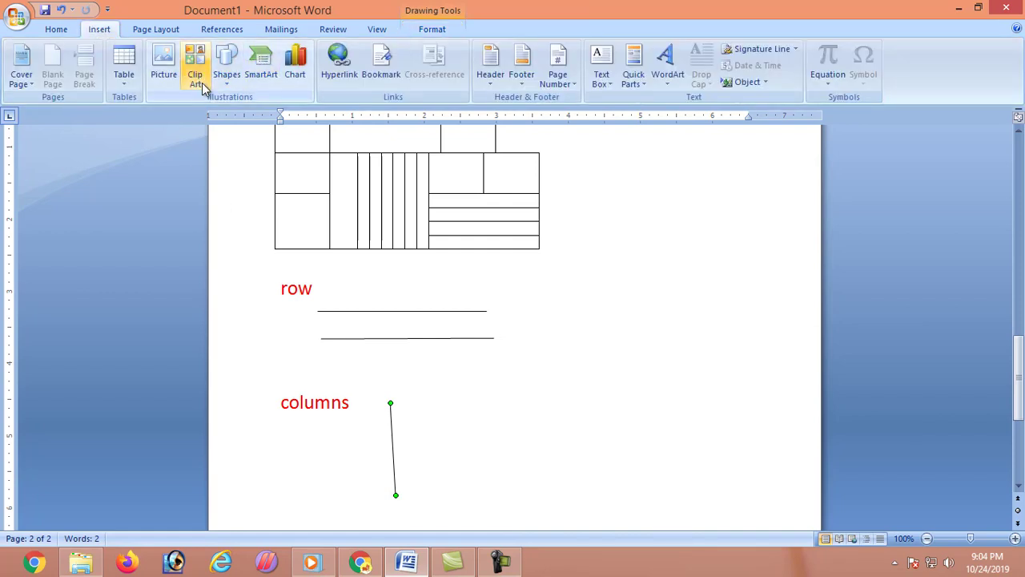
click(226, 68)
click(234, 116)
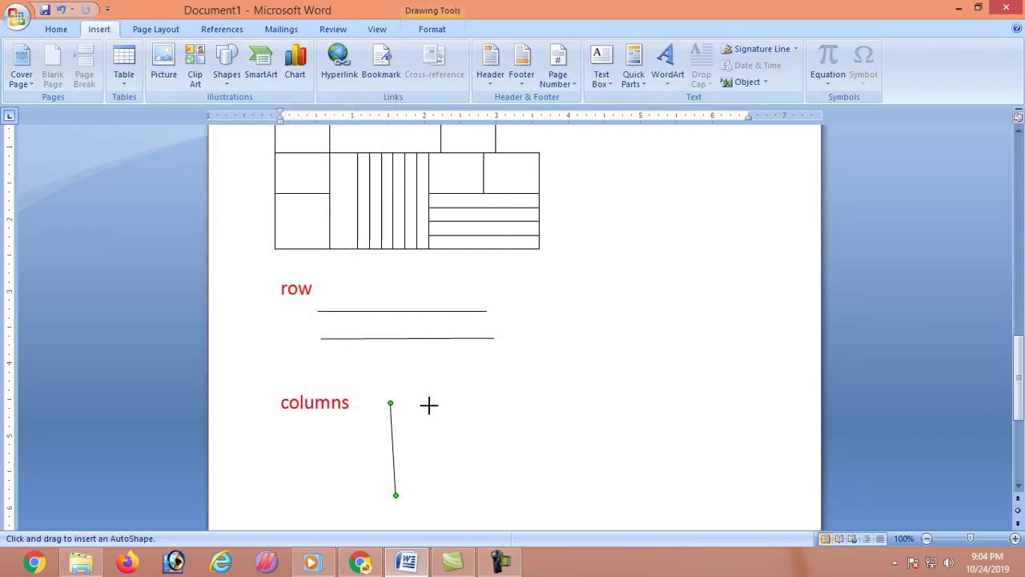
drag(428, 403, 436, 495)
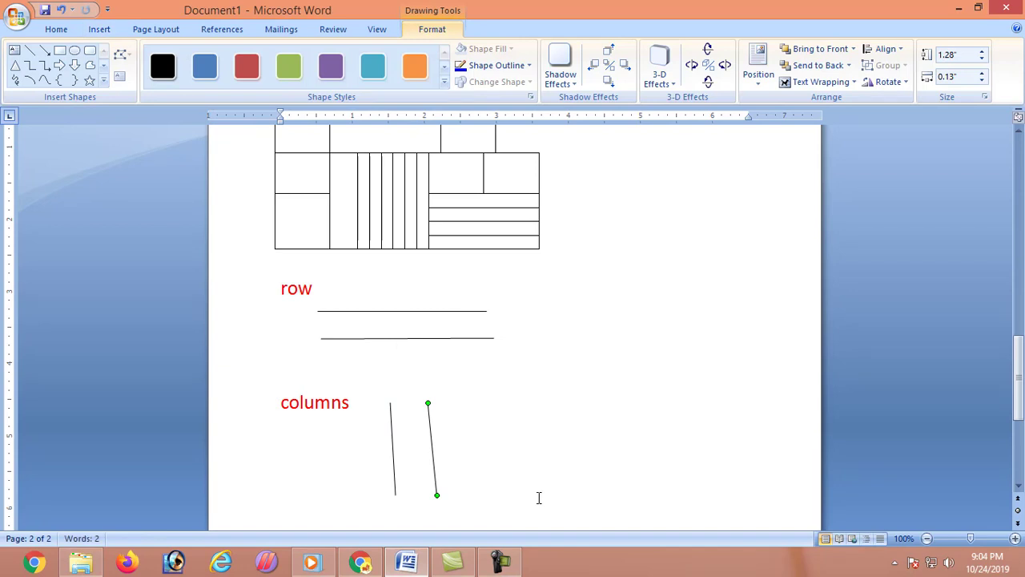
- Review the drawings, then insert a page break after them with Ctrl+Enter to start page 3
scroll(429, 400, up, 5)
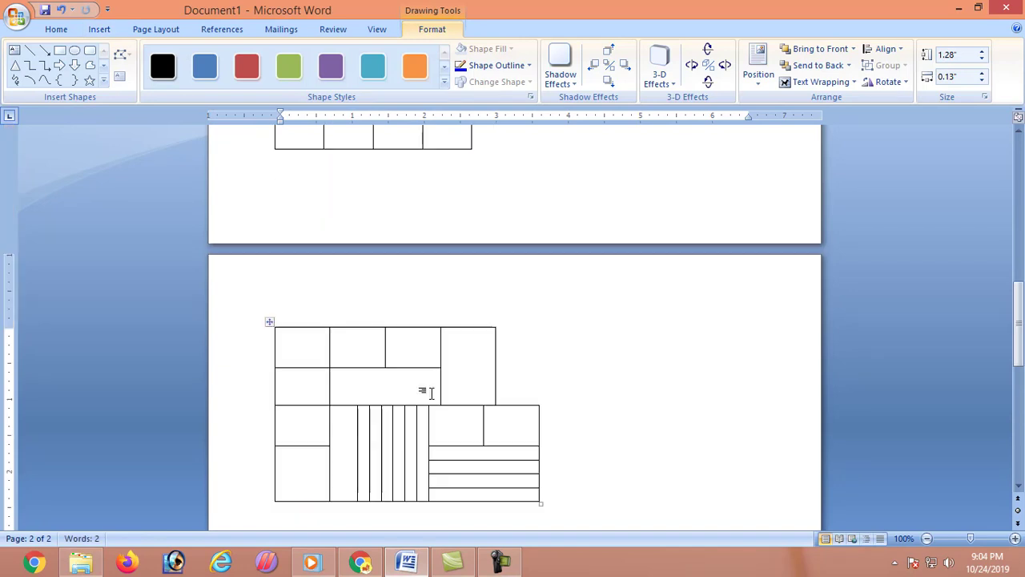
scroll(423, 388, up, 3)
scroll(401, 321, up, 3)
scroll(369, 225, up, 3)
scroll(289, 217, up, 3)
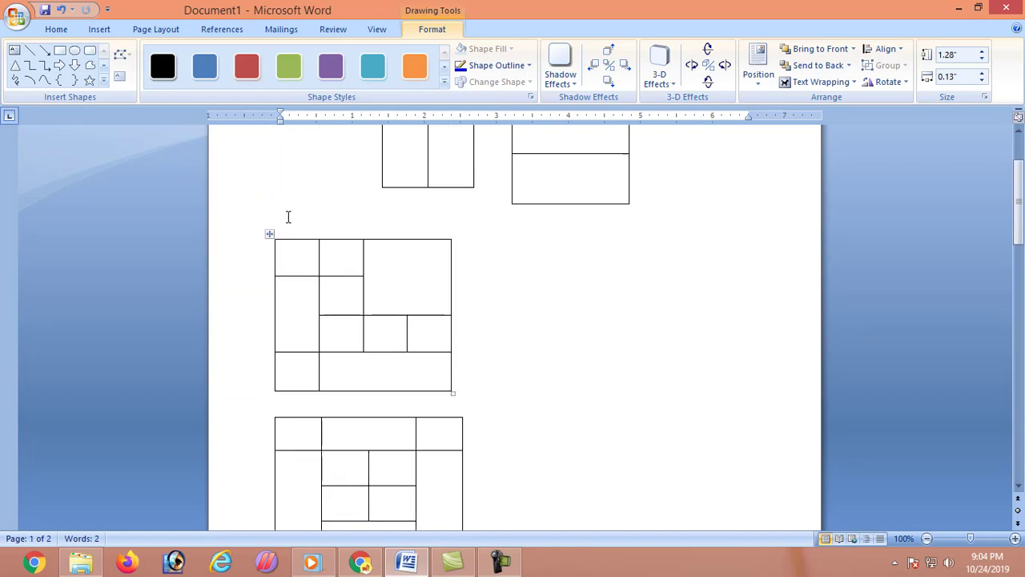
scroll(435, 279, up, 3)
scroll(345, 318, down, 3)
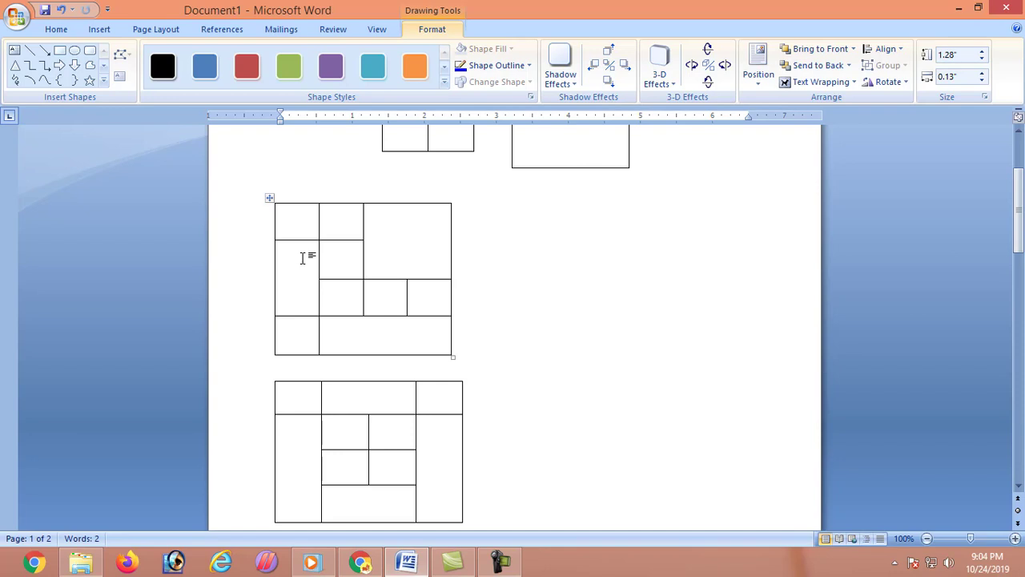
scroll(312, 258, down, 5)
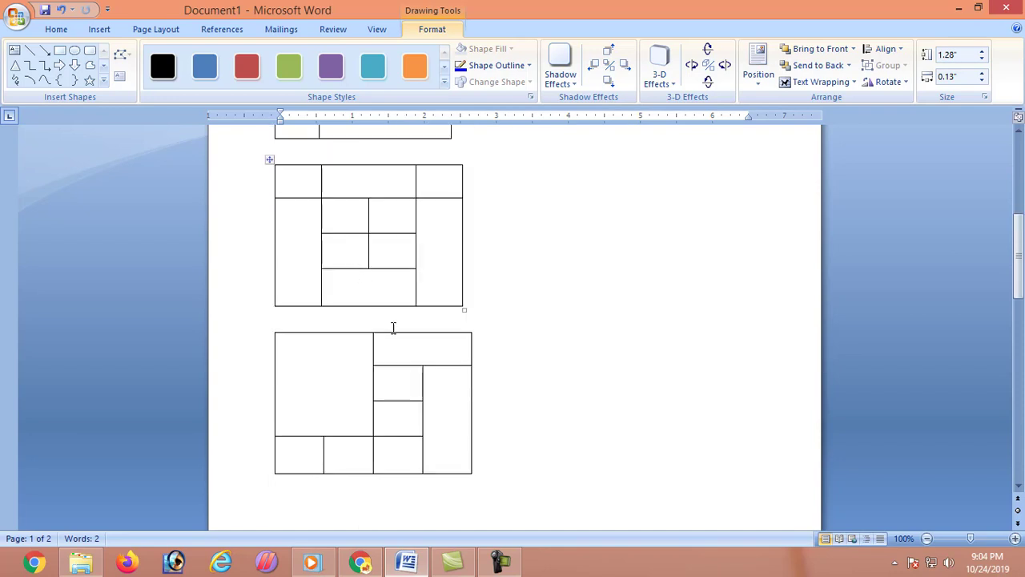
scroll(393, 327, down, 5)
scroll(443, 441, down, 5)
click(413, 522)
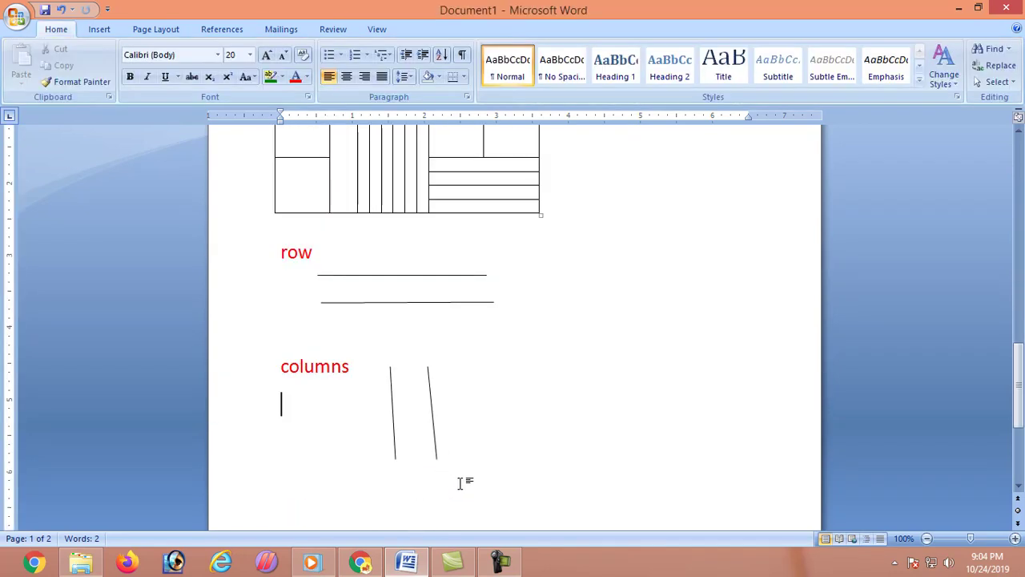
scroll(461, 483, down, 2)
scroll(461, 483, down, 1)
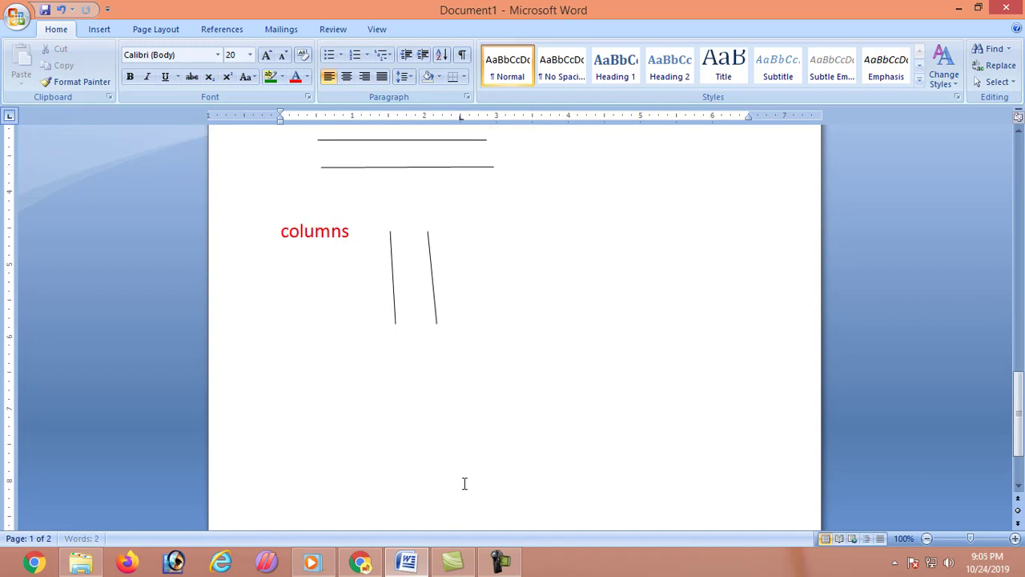
key(ctrl+Return)
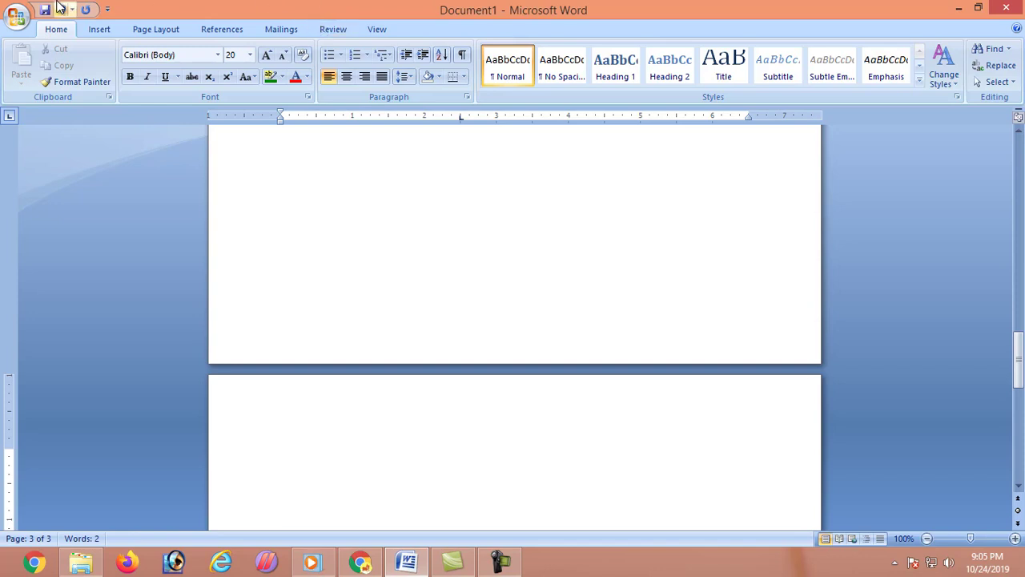
- Insert a 6-column, 5-row table on page 3, resize it, and select column 2 rows 2–4
click(100, 32)
click(124, 78)
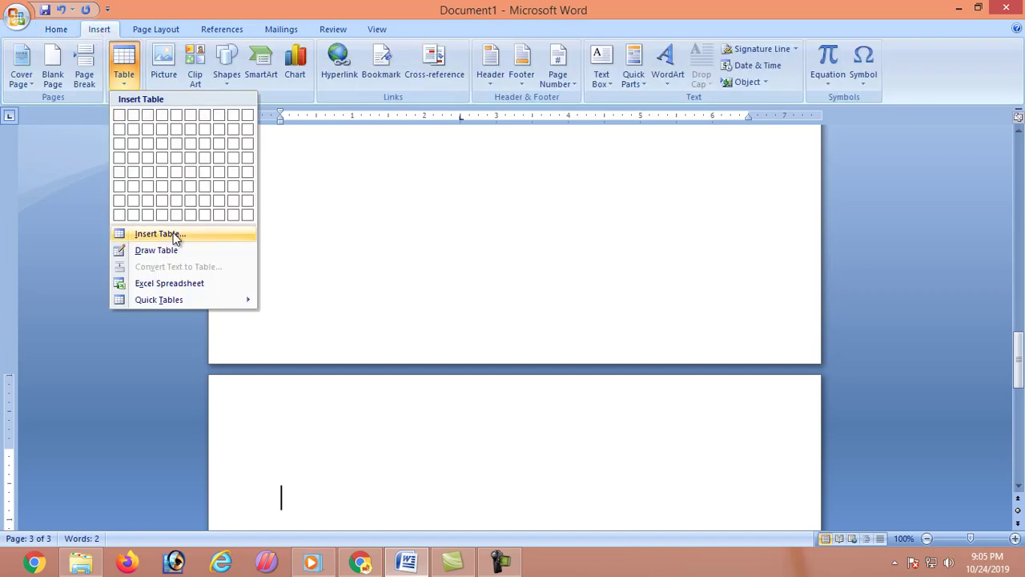
click(174, 234)
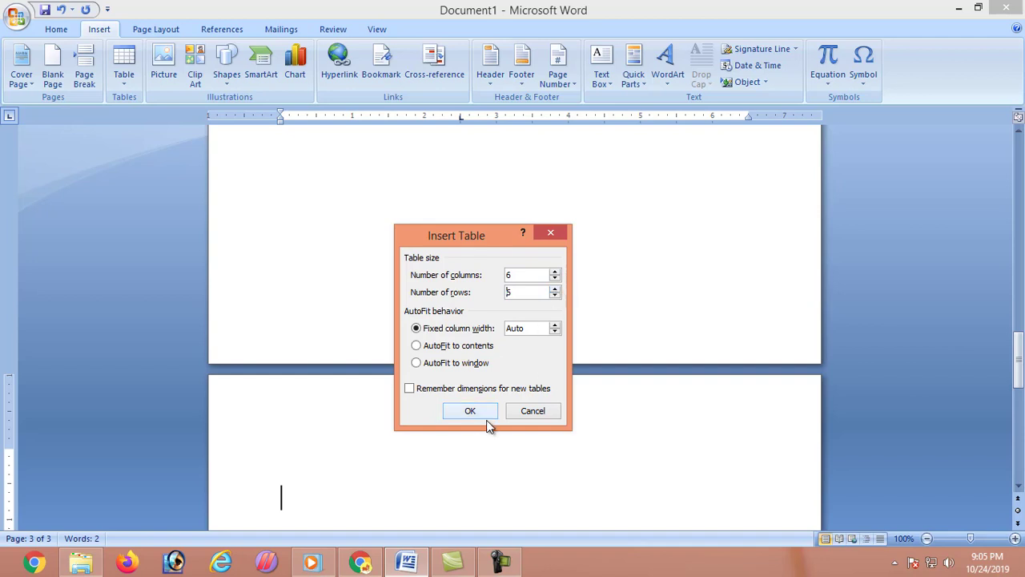
click(554, 295)
click(479, 413)
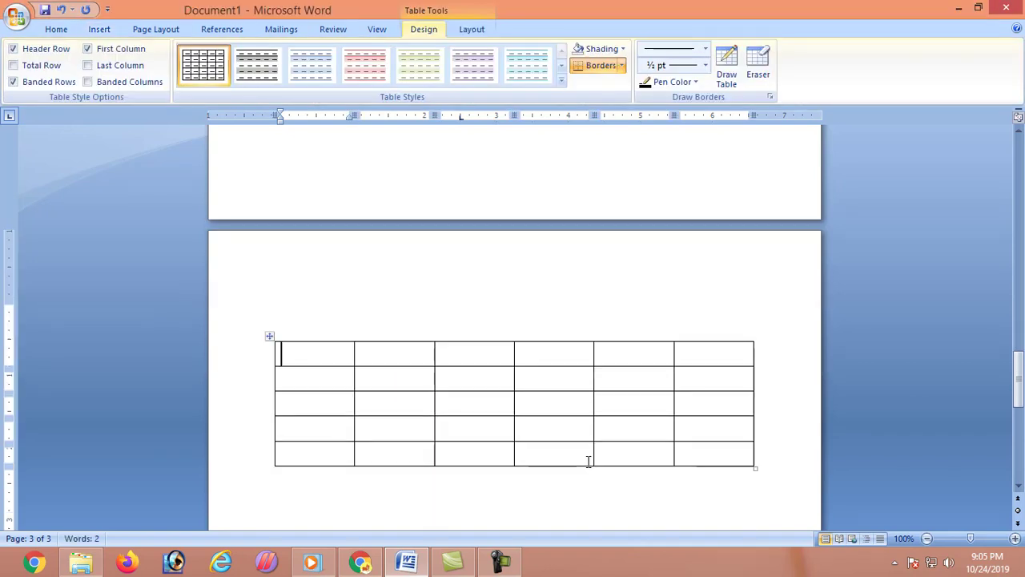
drag(753, 432, 497, 505)
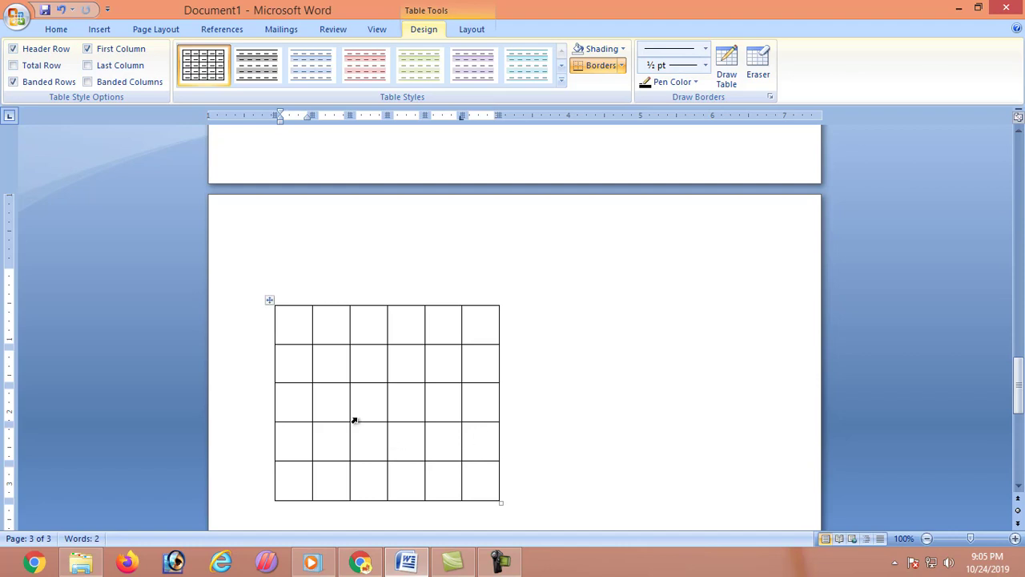
drag(335, 366, 342, 450)
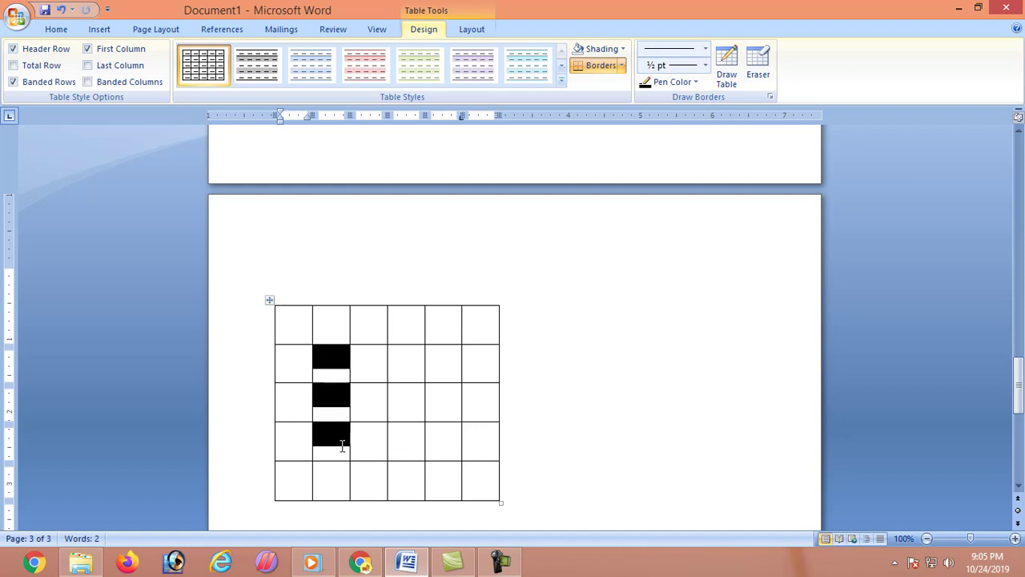
- Merge column 2 rows 2–4, row 4 columns 3–5, column 5 rows 1–3, and row 5 columns 3–4
click(464, 33)
click(309, 64)
click(676, 428)
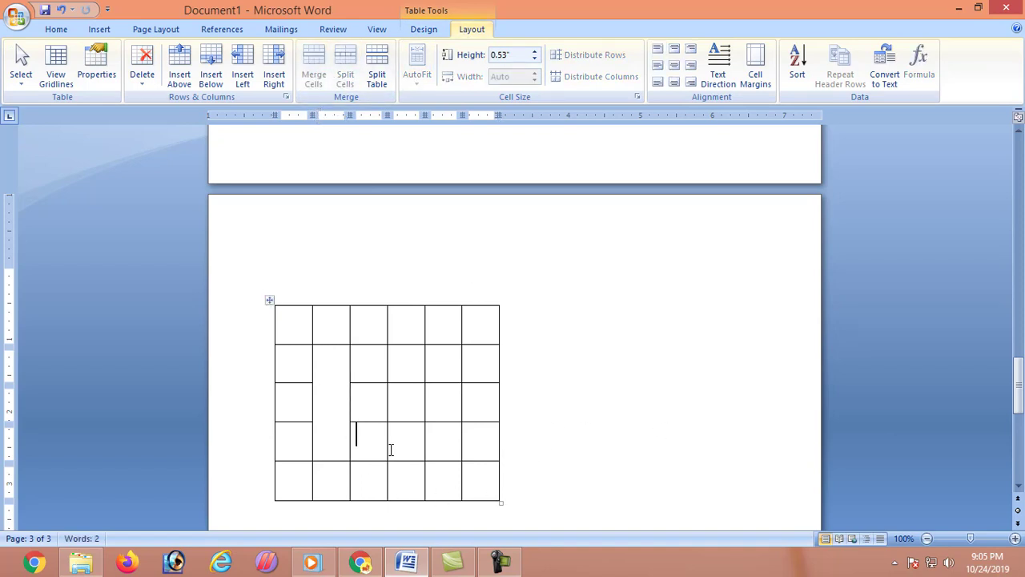
mouse_move(391, 449)
mouse_down()
mouse_move(432, 453)
mouse_move(444, 441)
mouse_up()
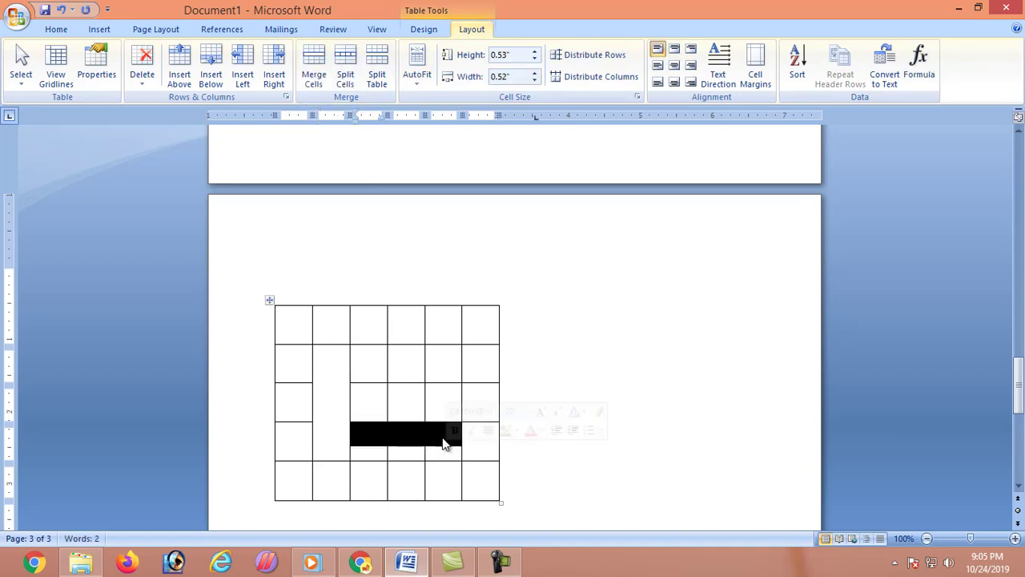
click(313, 69)
click(596, 408)
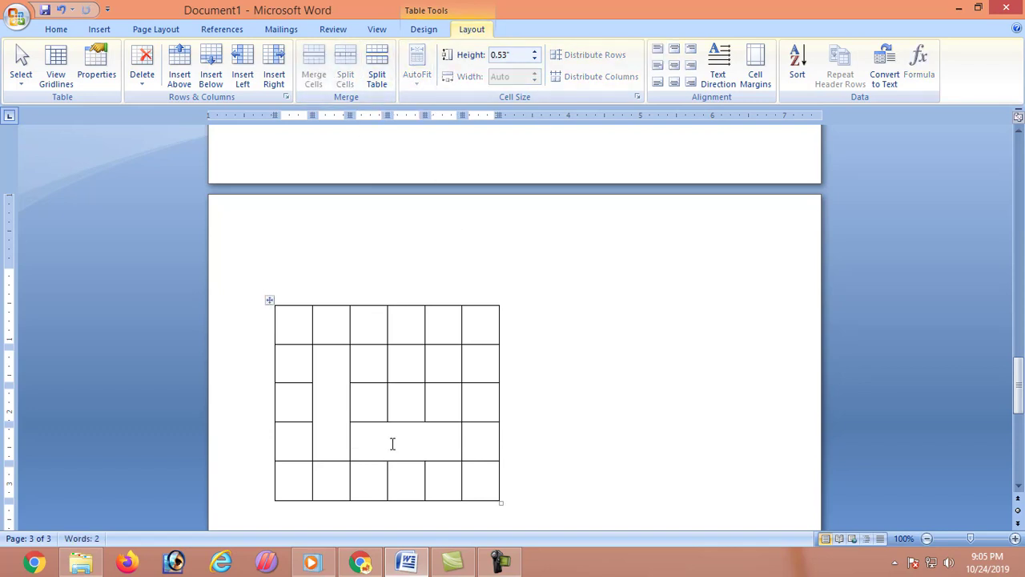
drag(440, 342, 441, 395)
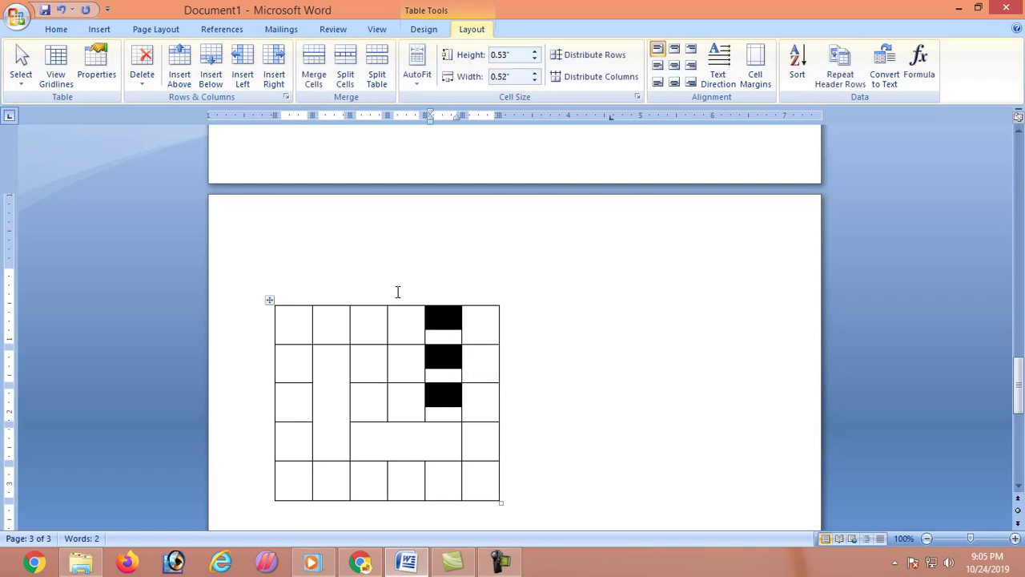
click(313, 71)
click(574, 367)
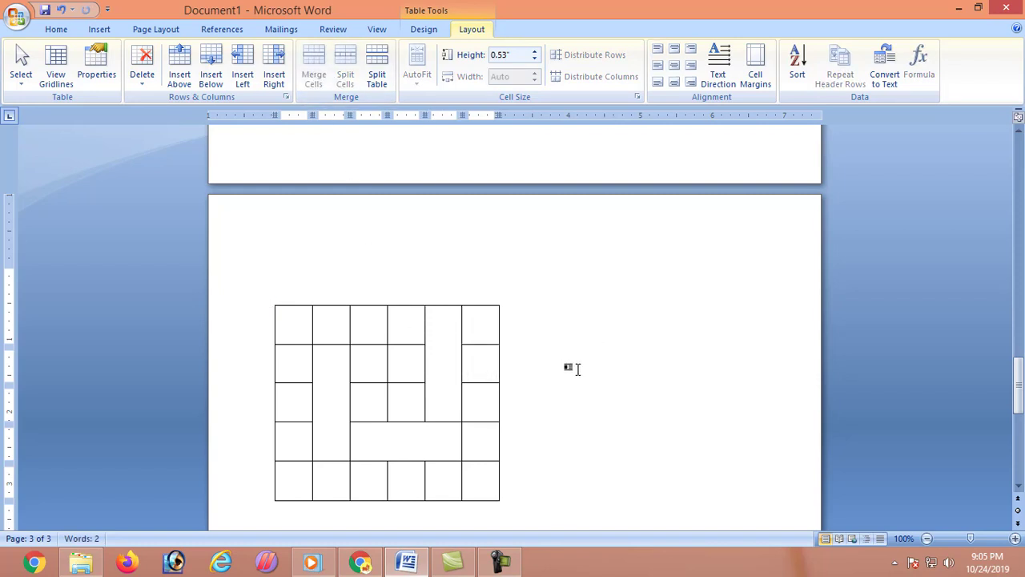
drag(360, 481, 405, 484)
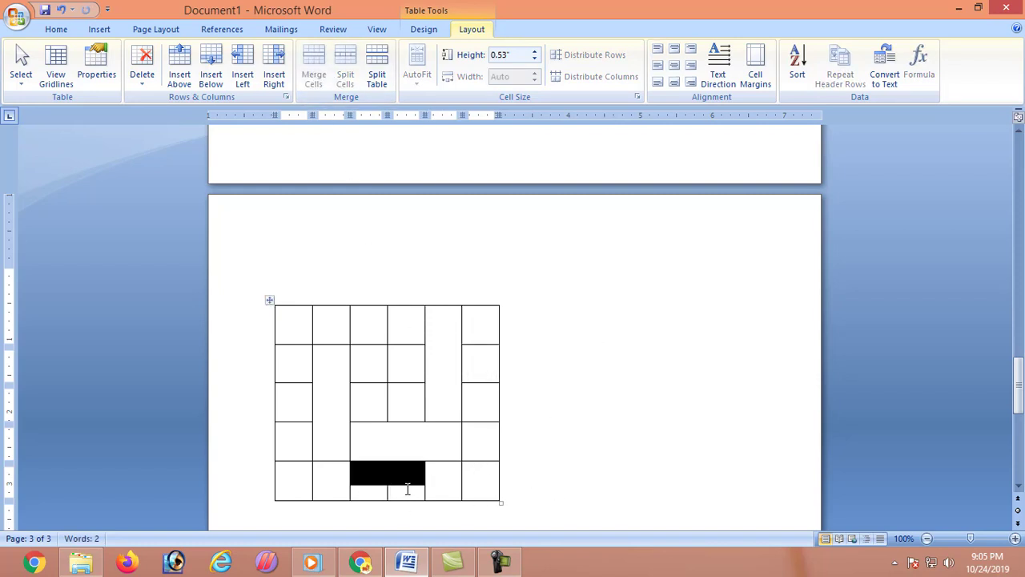
click(316, 84)
click(601, 373)
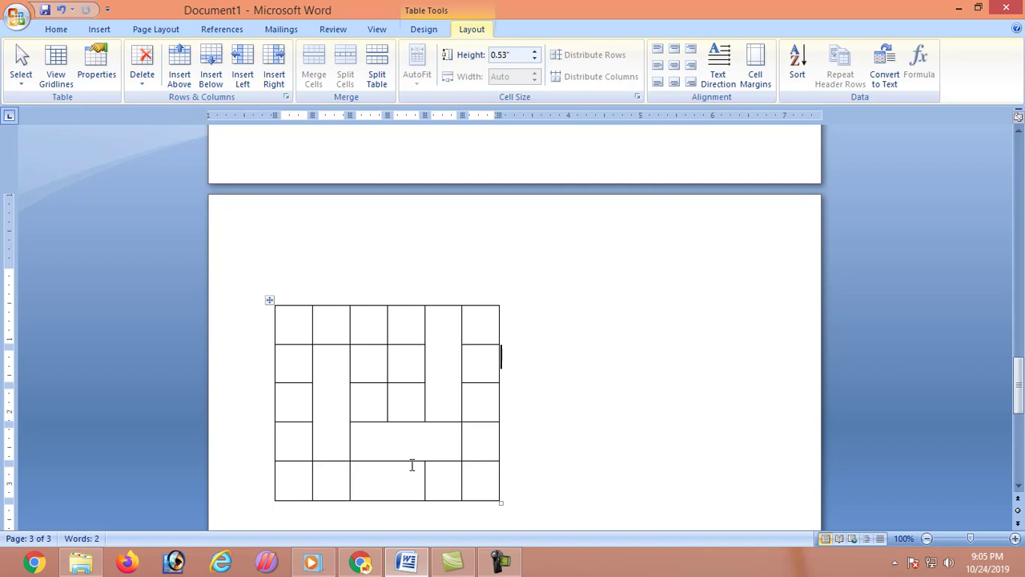
- Split the long row-4 cell into columns, then split one piece into 1 column by 3 rows
click(344, 78)
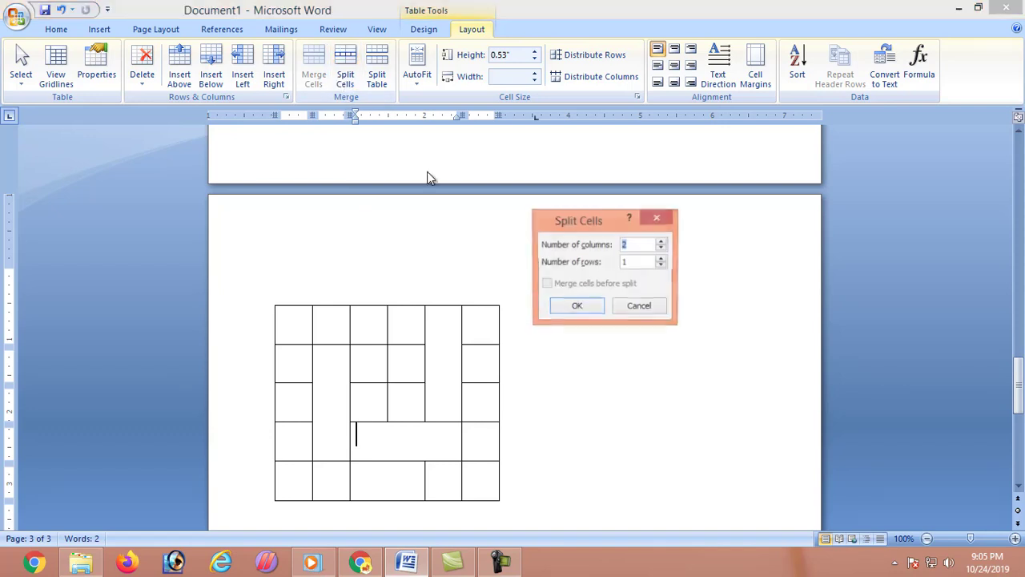
click(578, 308)
click(394, 440)
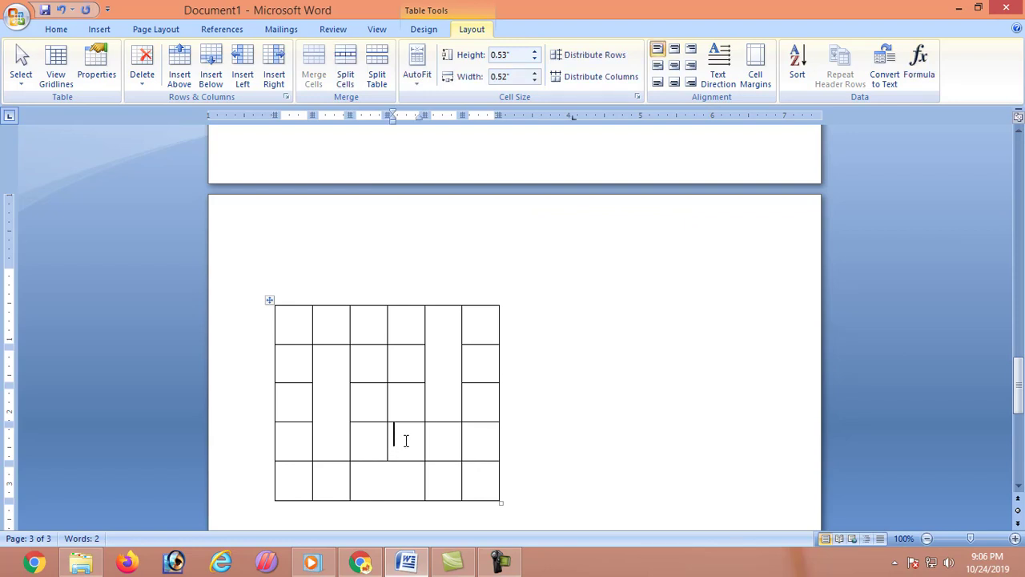
click(346, 76)
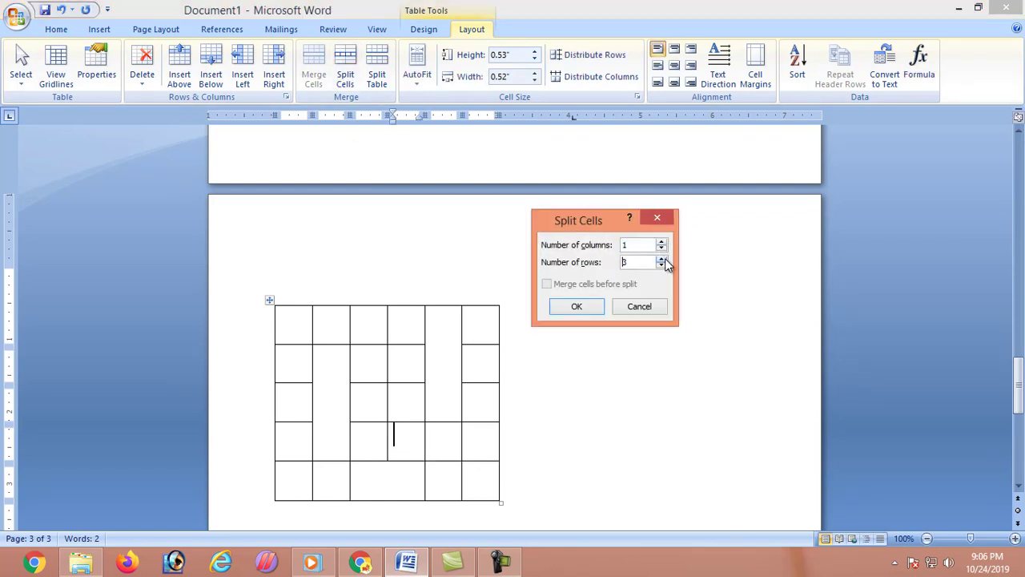
click(577, 308)
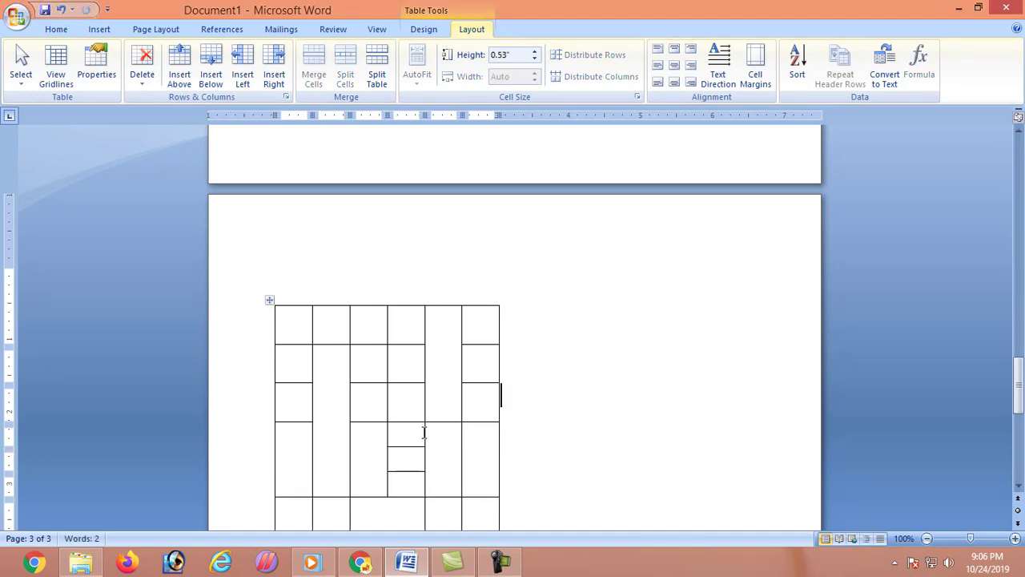
- Insert two new columns on the right side of the table
scroll(658, 441, down, 2)
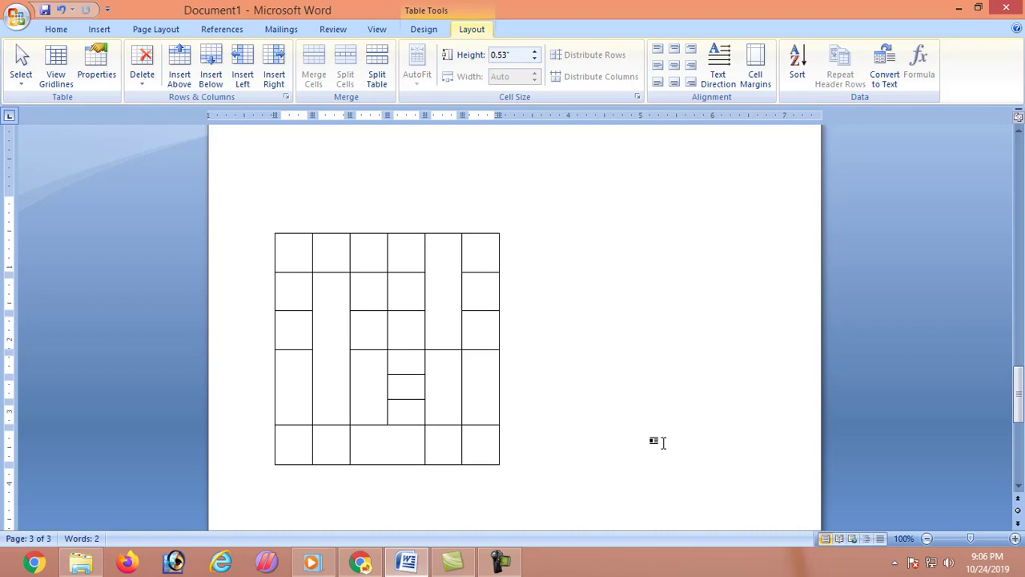
click(486, 254)
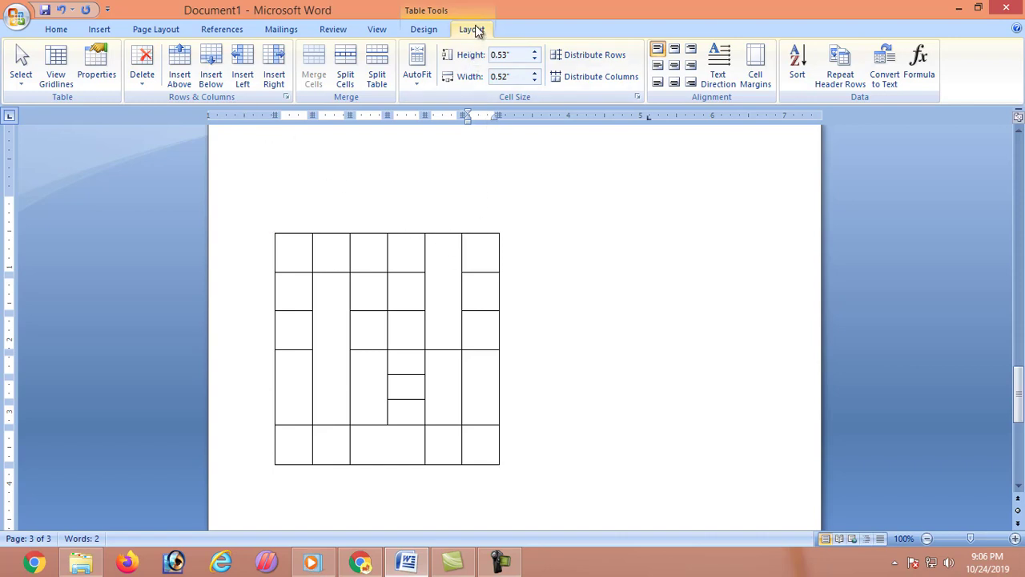
click(276, 76)
click(533, 316)
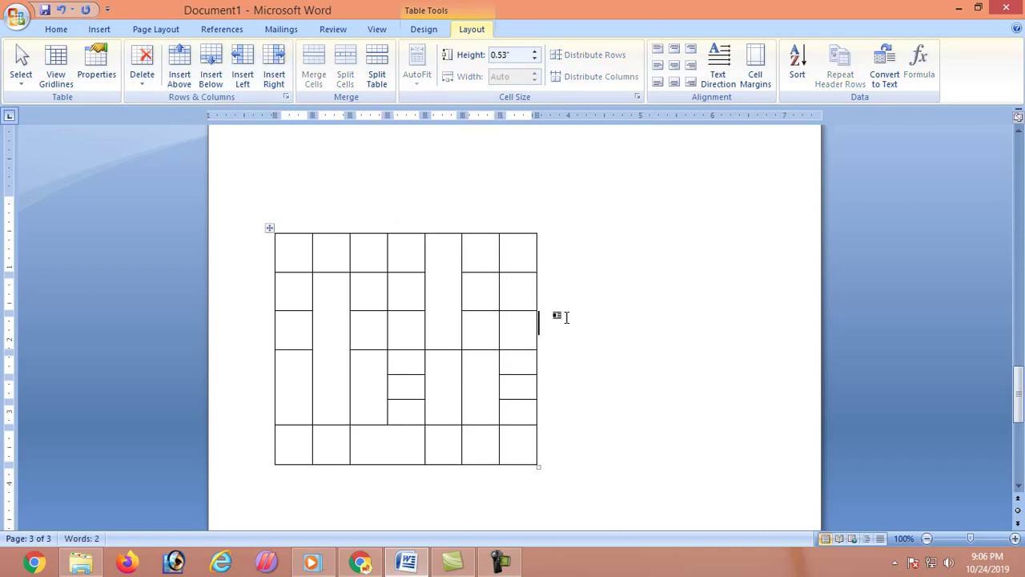
click(529, 242)
click(274, 70)
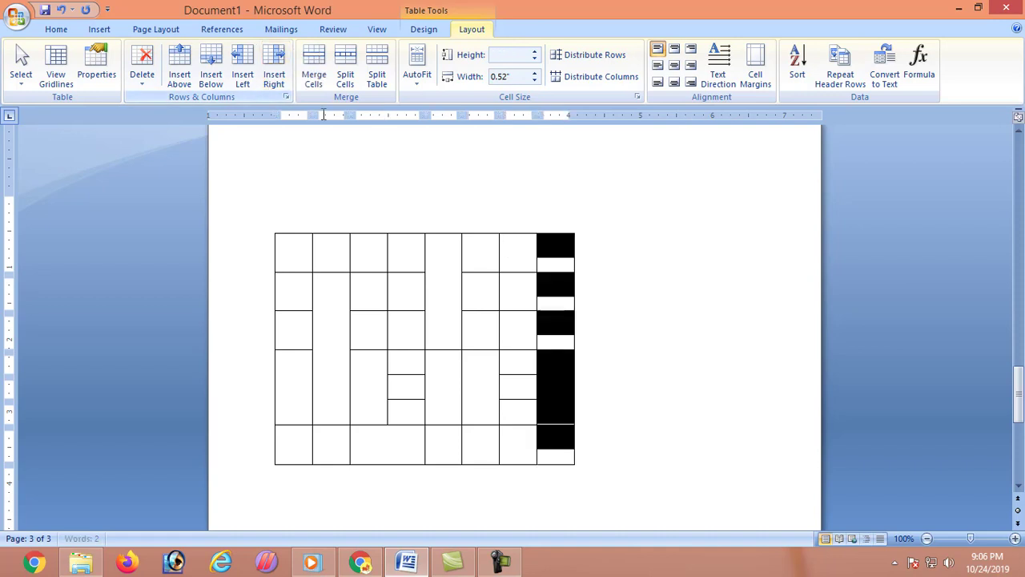
click(615, 327)
- Add a new row below the table's bottom row
click(556, 251)
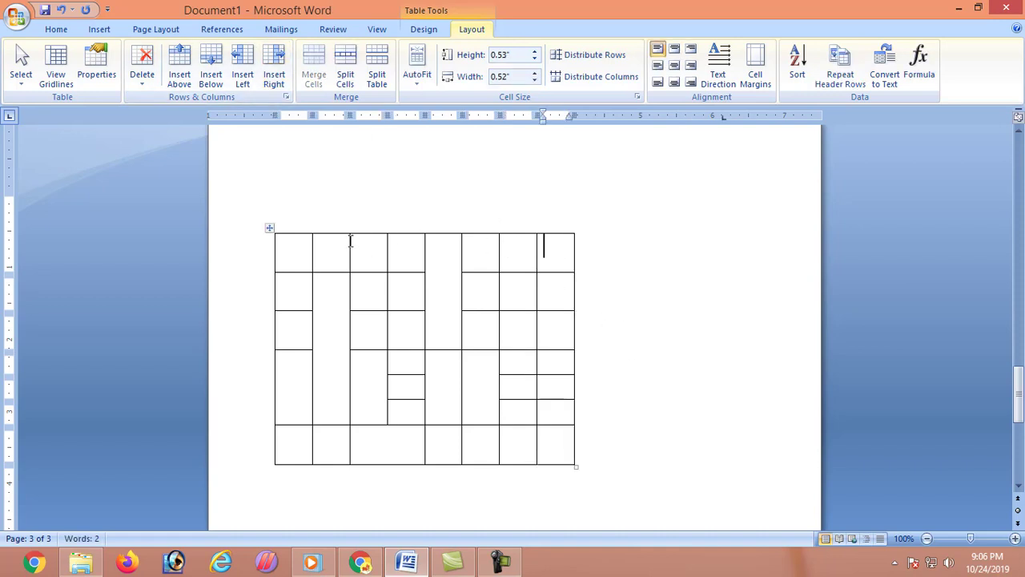
click(561, 454)
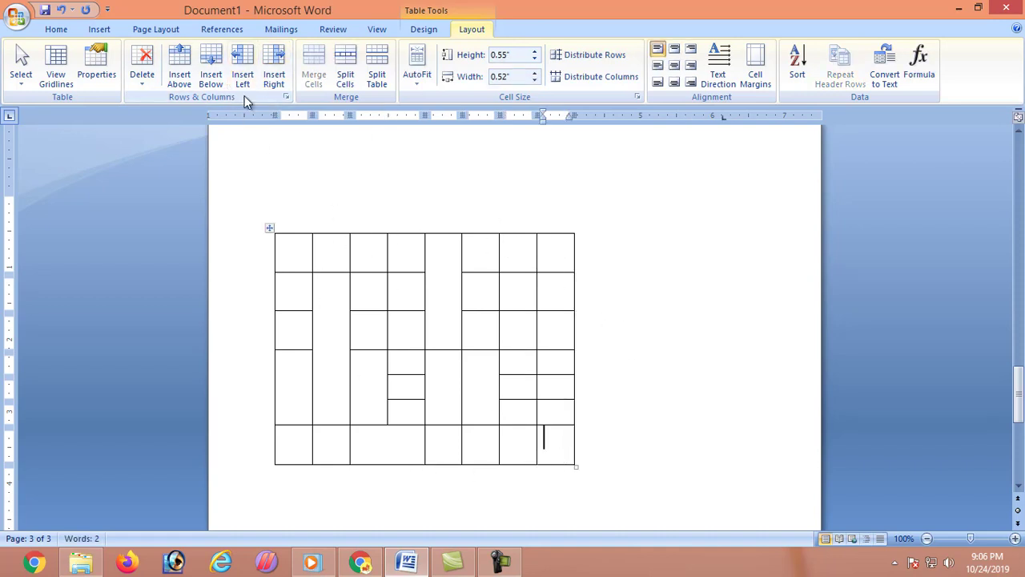
click(209, 76)
click(584, 412)
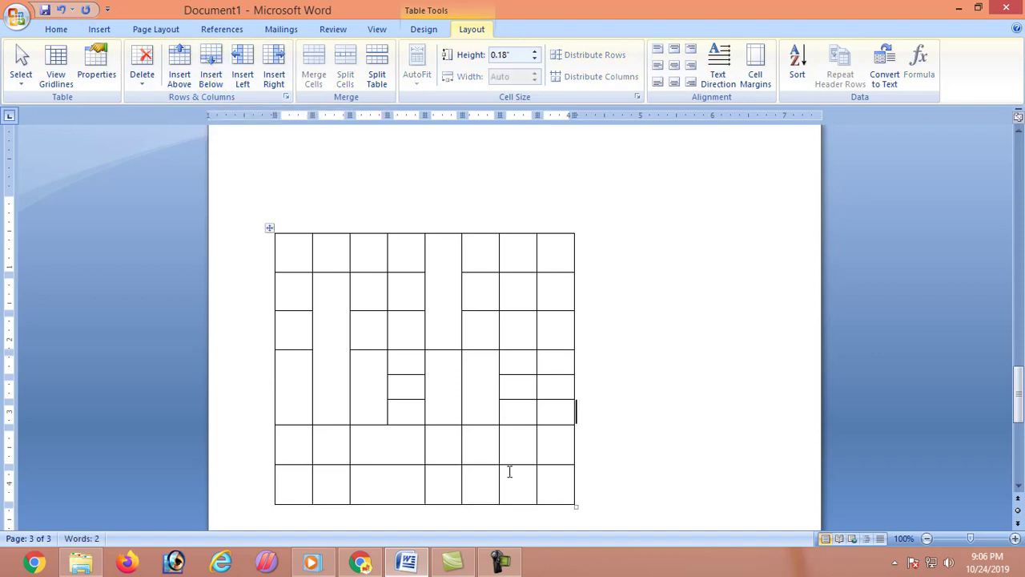
- Scroll back through the earlier tables to page 2's red row and columns line illustrations
scroll(277, 258, down, 2)
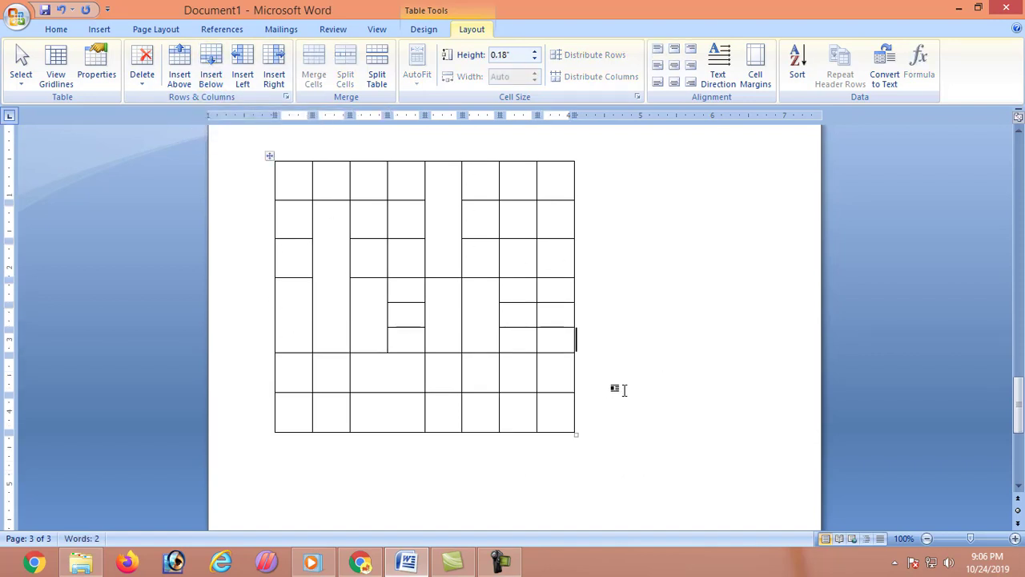
scroll(621, 389, up, 7)
scroll(359, 297, up, 3)
scroll(345, 294, up, 4)
scroll(344, 295, up, 4)
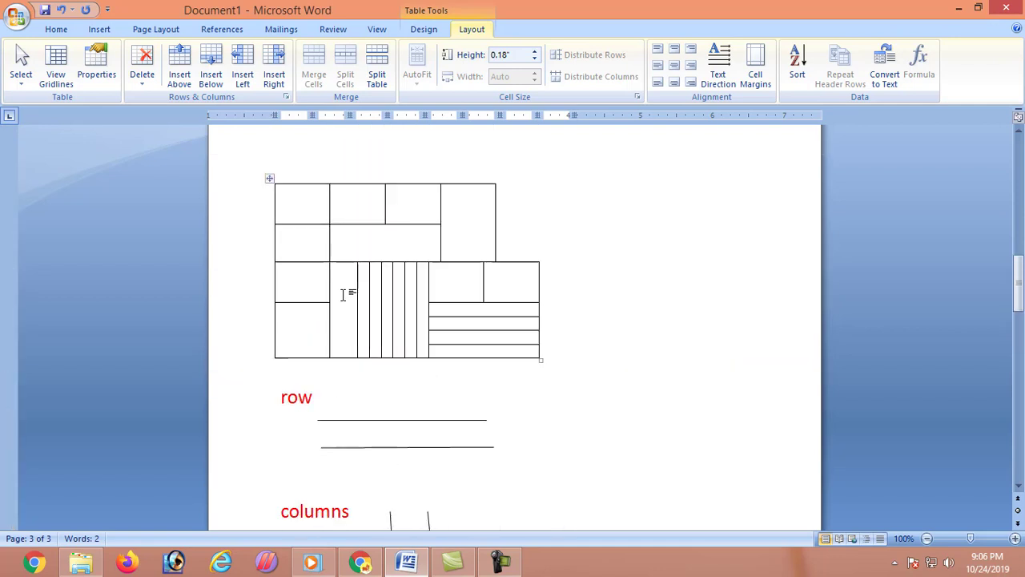
scroll(344, 293, up, 5)
scroll(401, 320, up, 4)
scroll(430, 333, up, 2)
scroll(430, 333, up, 4)
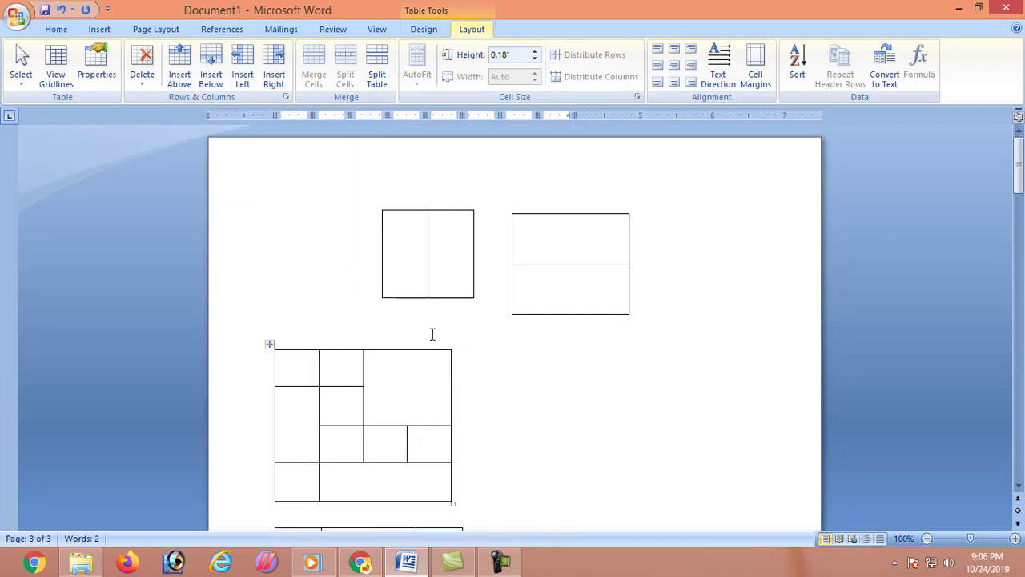
scroll(540, 401, down, 2)
scroll(430, 389, down, 4)
scroll(429, 388, down, 3)
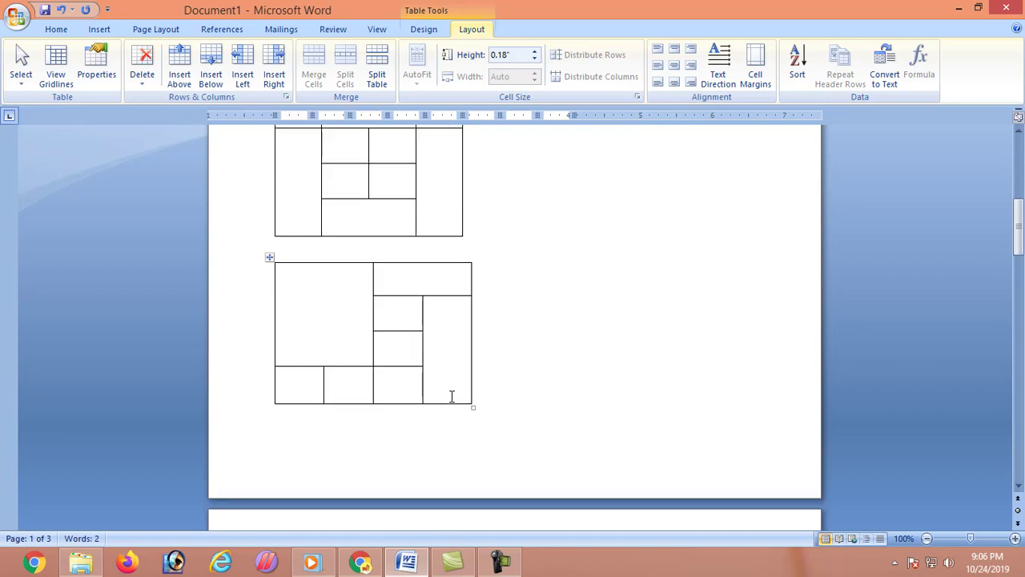
scroll(451, 393, down, 5)
scroll(455, 408, down, 2)
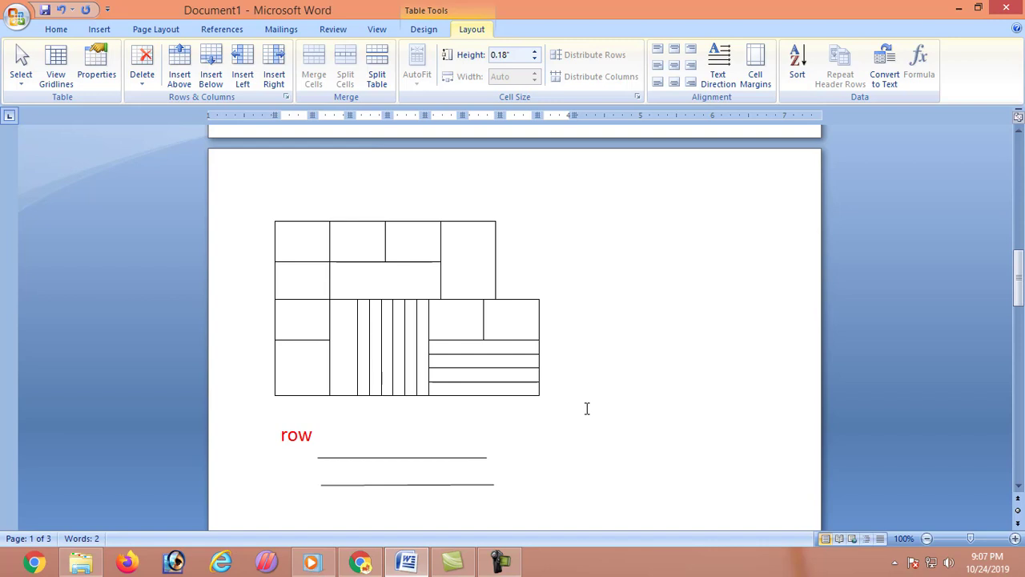
scroll(589, 410, down, 3)
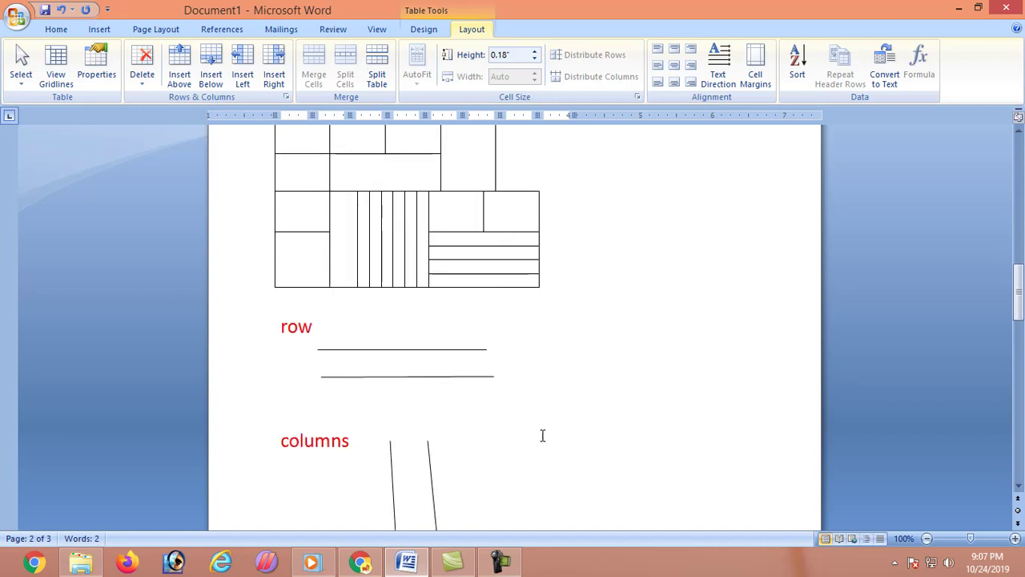
scroll(542, 437, down, 6)
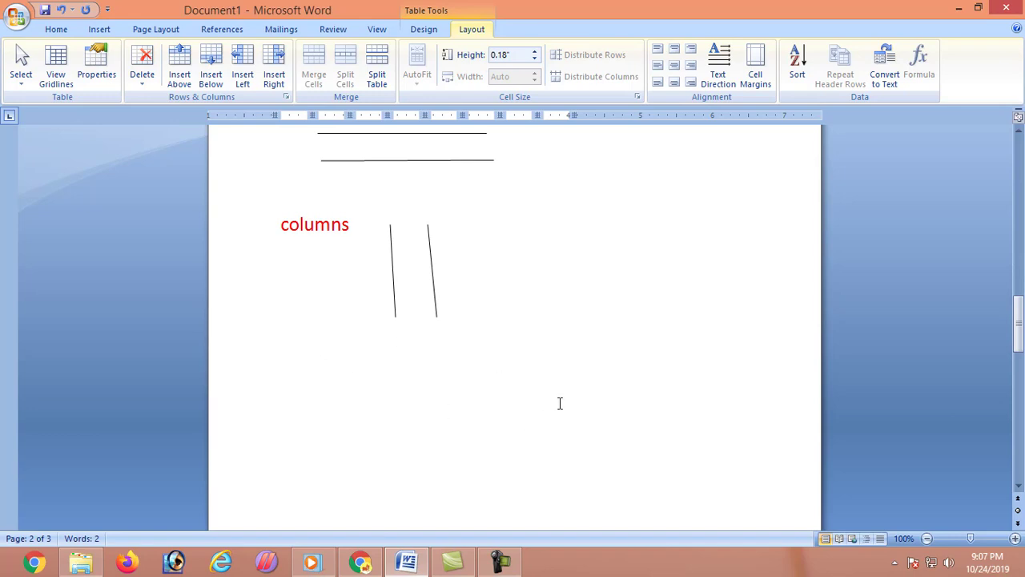